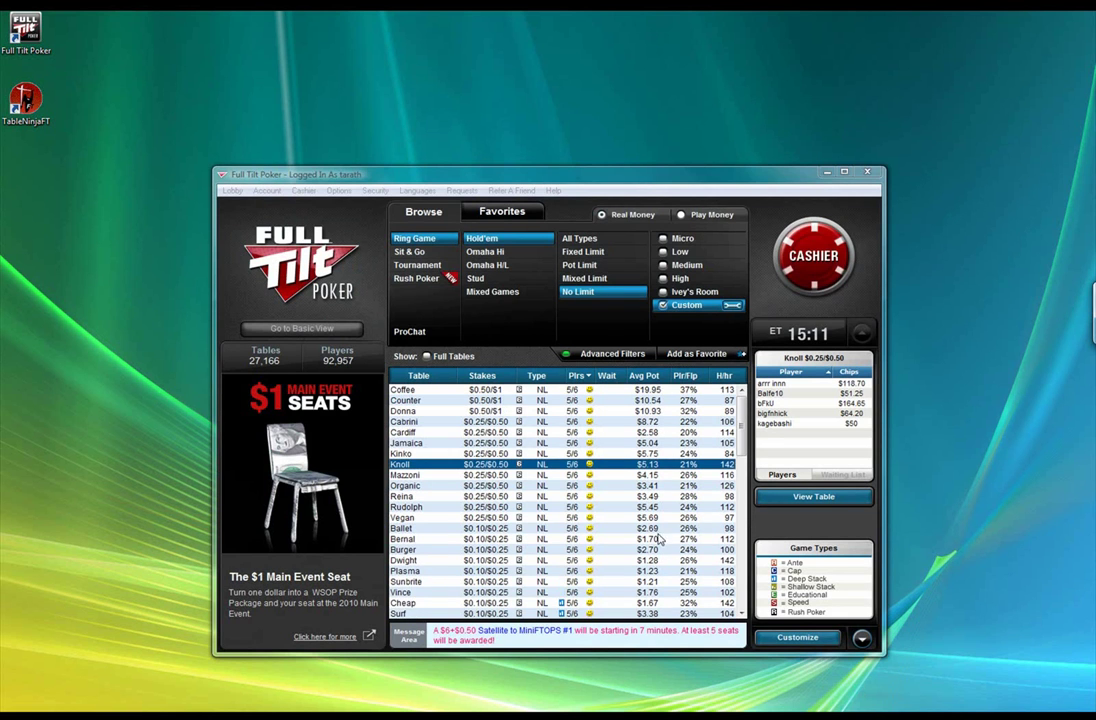
Step: Open the Coffee and Donna No Limit Hold'em tables from the lobby list
left_click(610, 390)
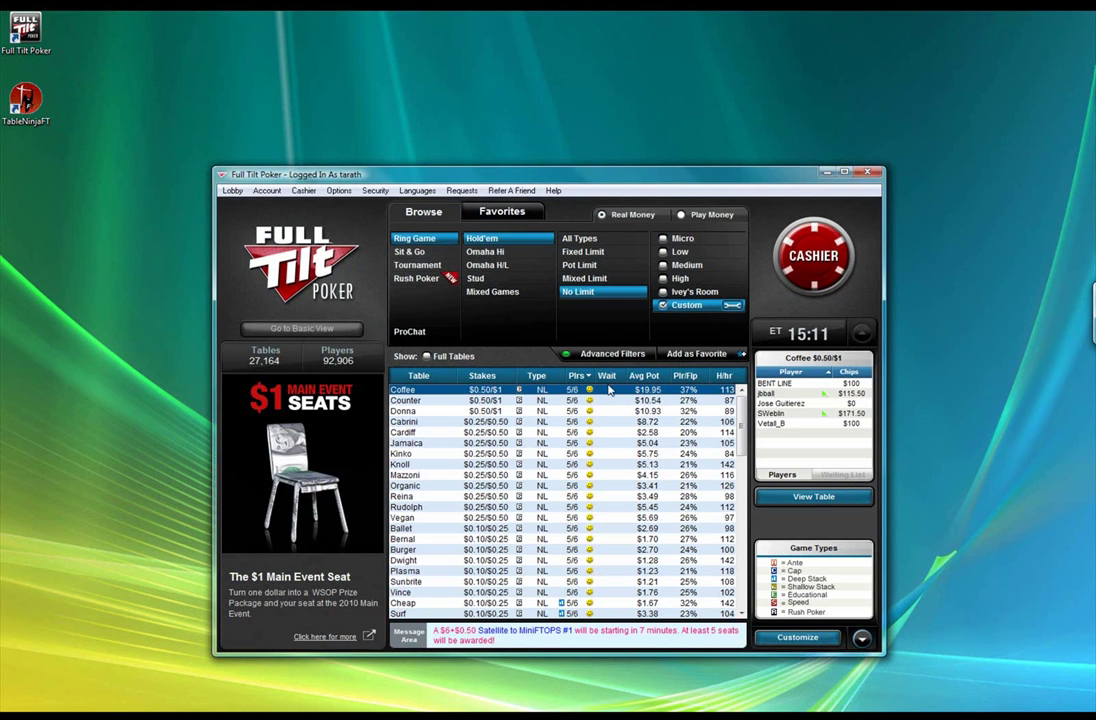
double_click(632, 390)
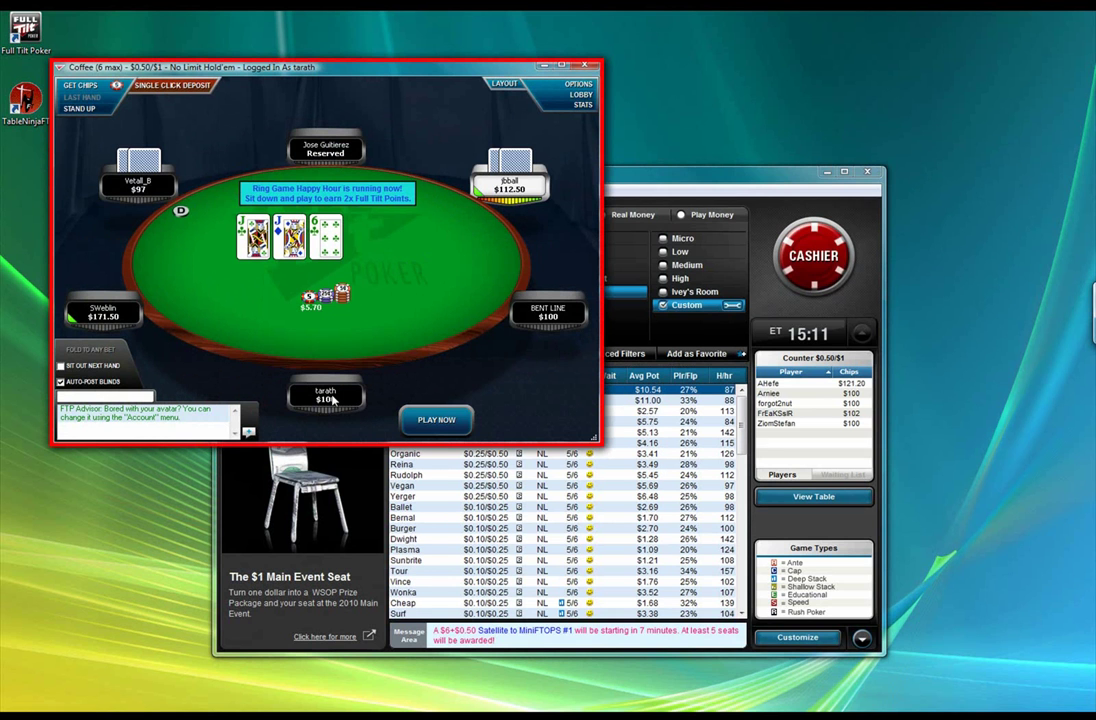
double_click(680, 400)
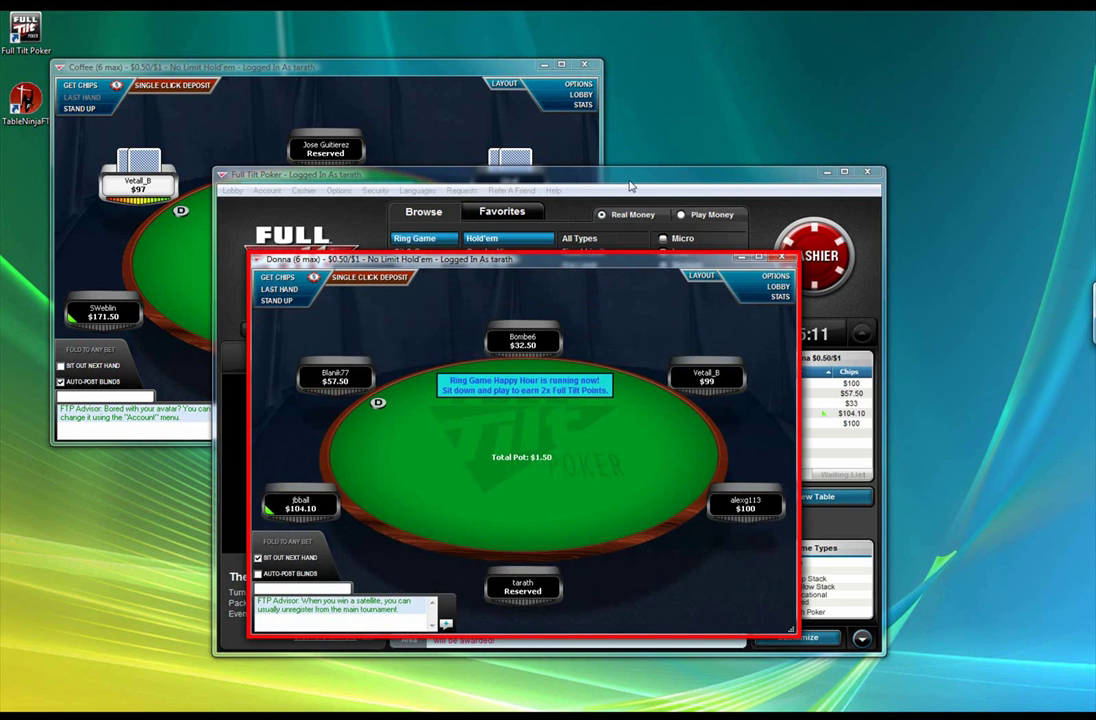
Step: Move the lobby over the tables and open the Vegan, Knoll and Cardiff tables
left_click_drag(631, 186, 428, 337)
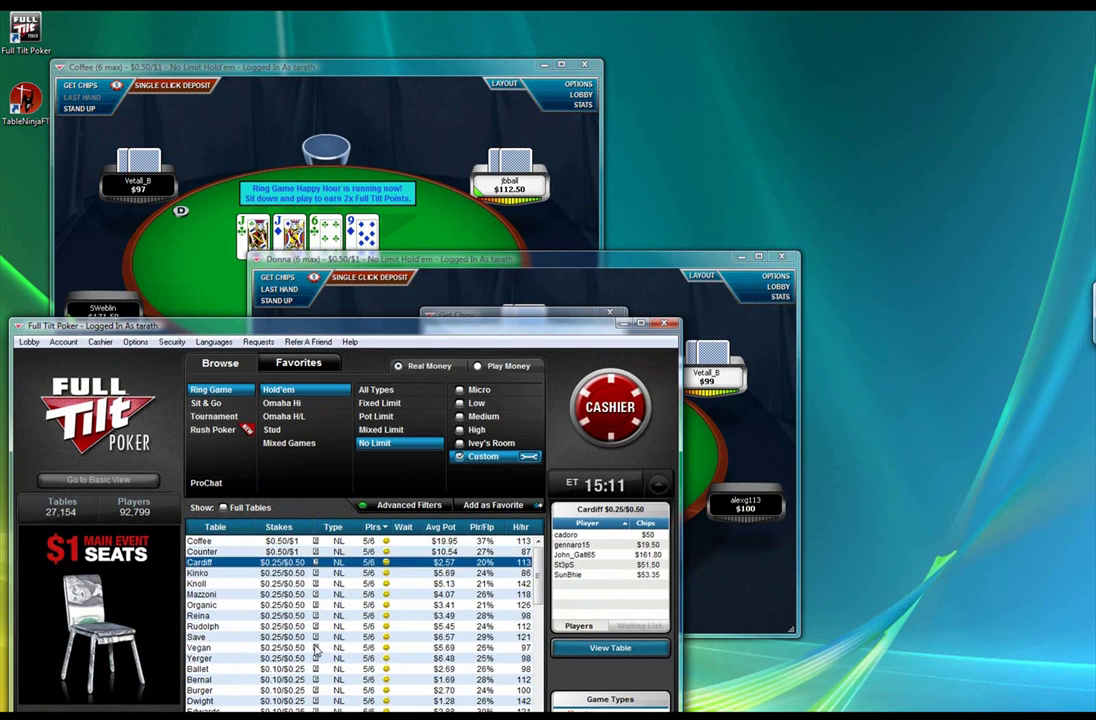
double_click(316, 648)
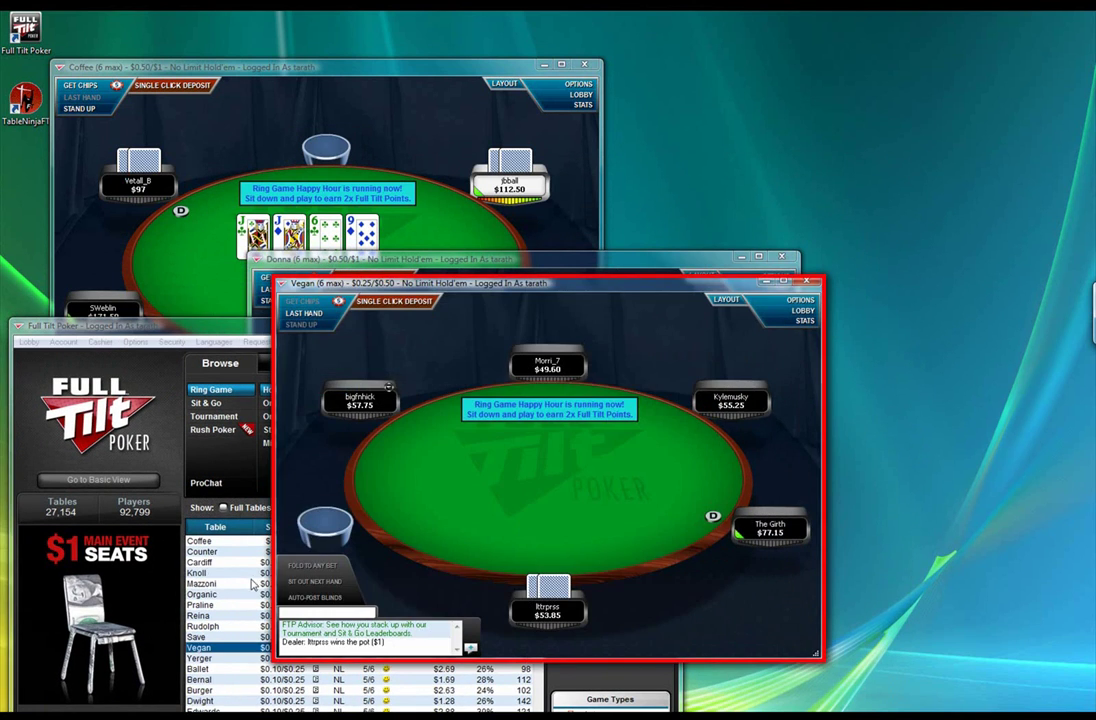
double_click(212, 562)
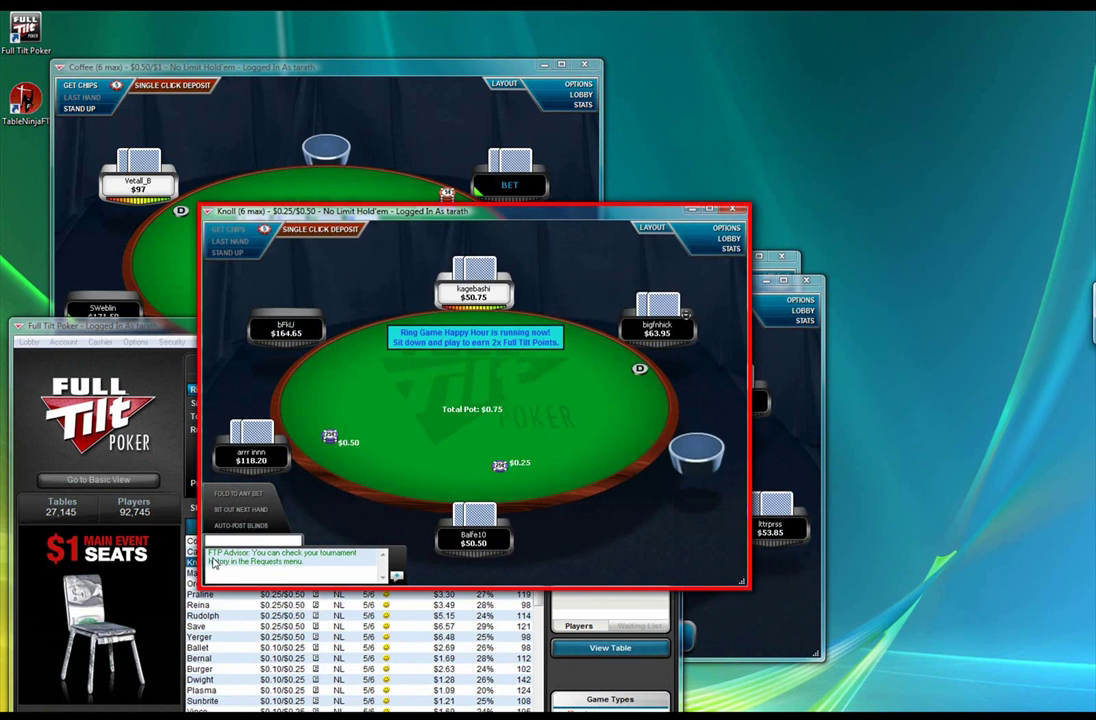
left_click(199, 553)
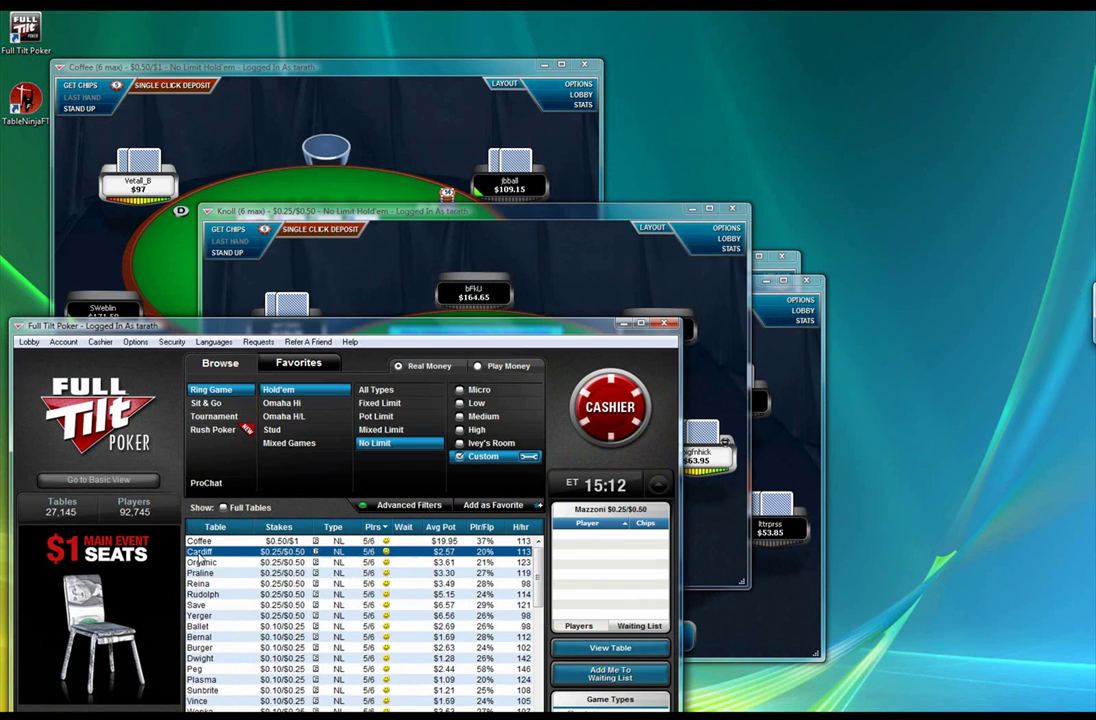
left_click(392, 595)
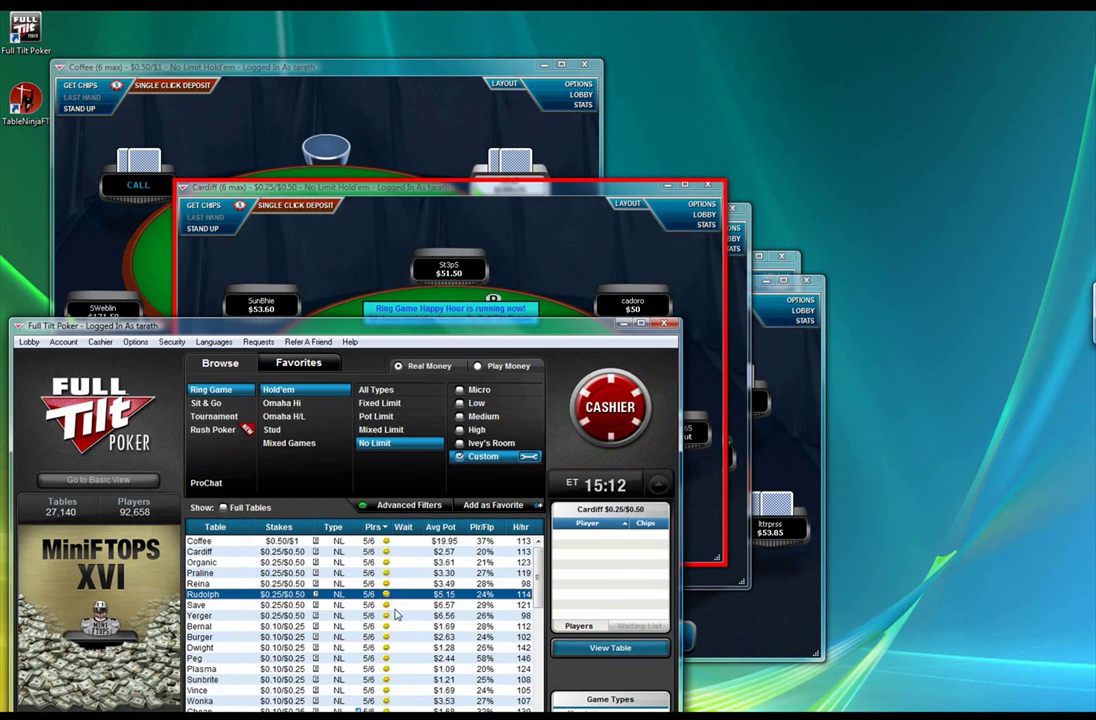
left_click(391, 615)
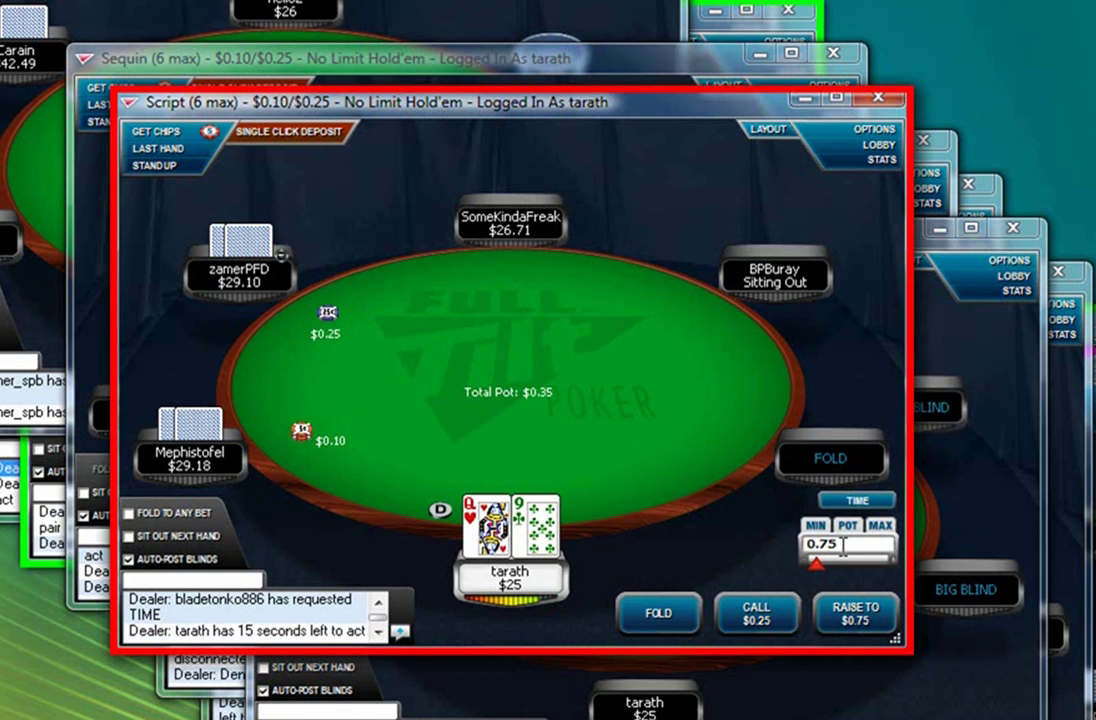
Step: Request extra time to act on the Script table's hand
left_click(857, 500)
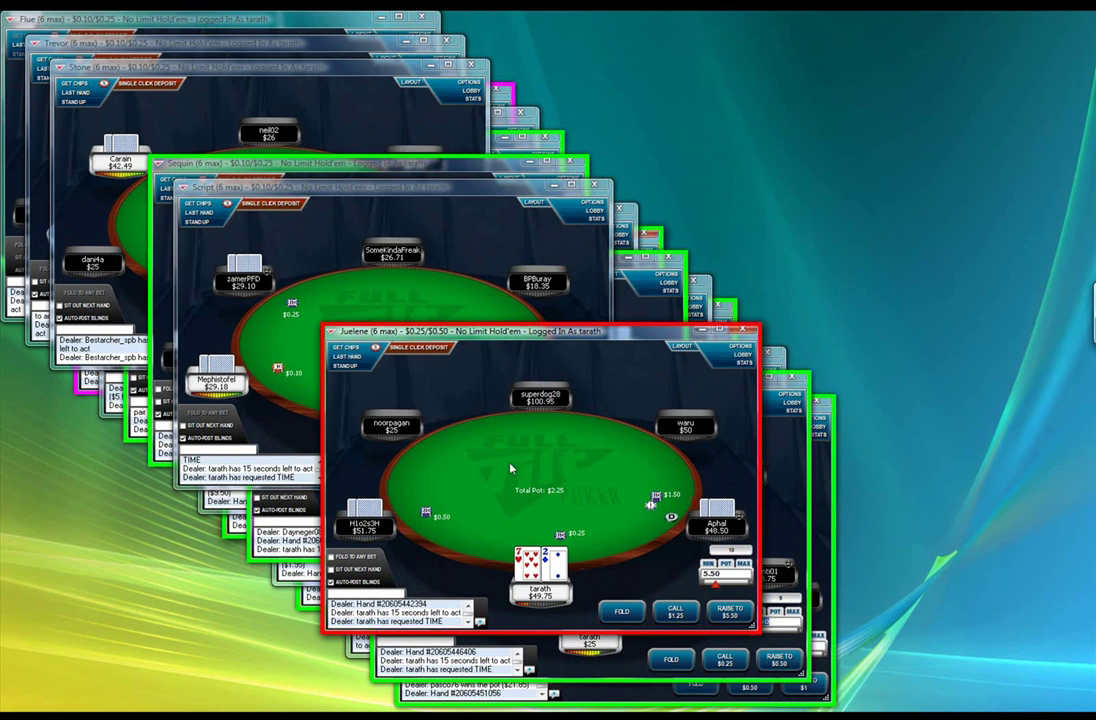
Step: Fold the hands on the first focused table and the Icon table with the F hotkey
key("f")
scroll(462, 333, "up", 1)
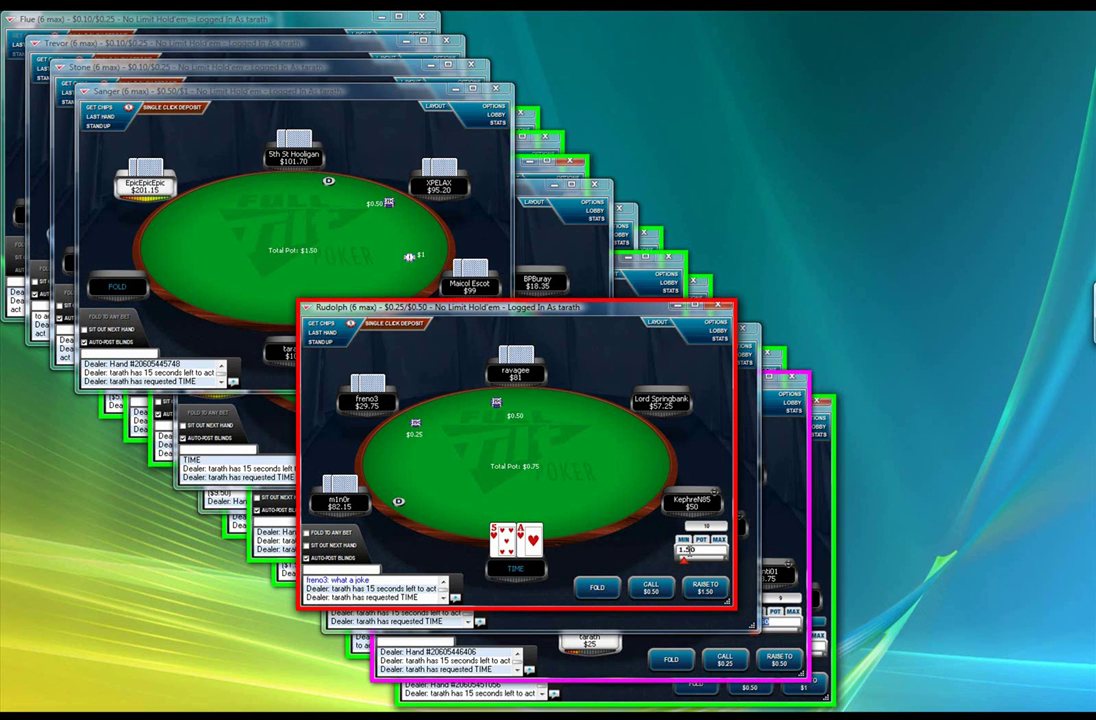
key("f")
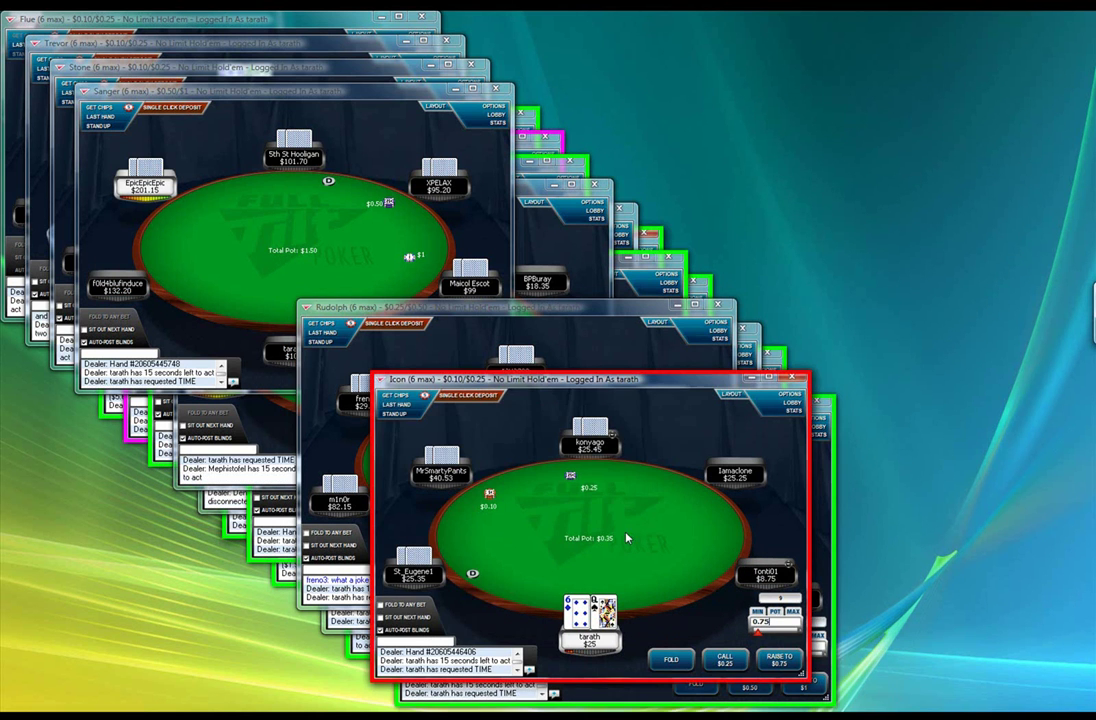
key("f")
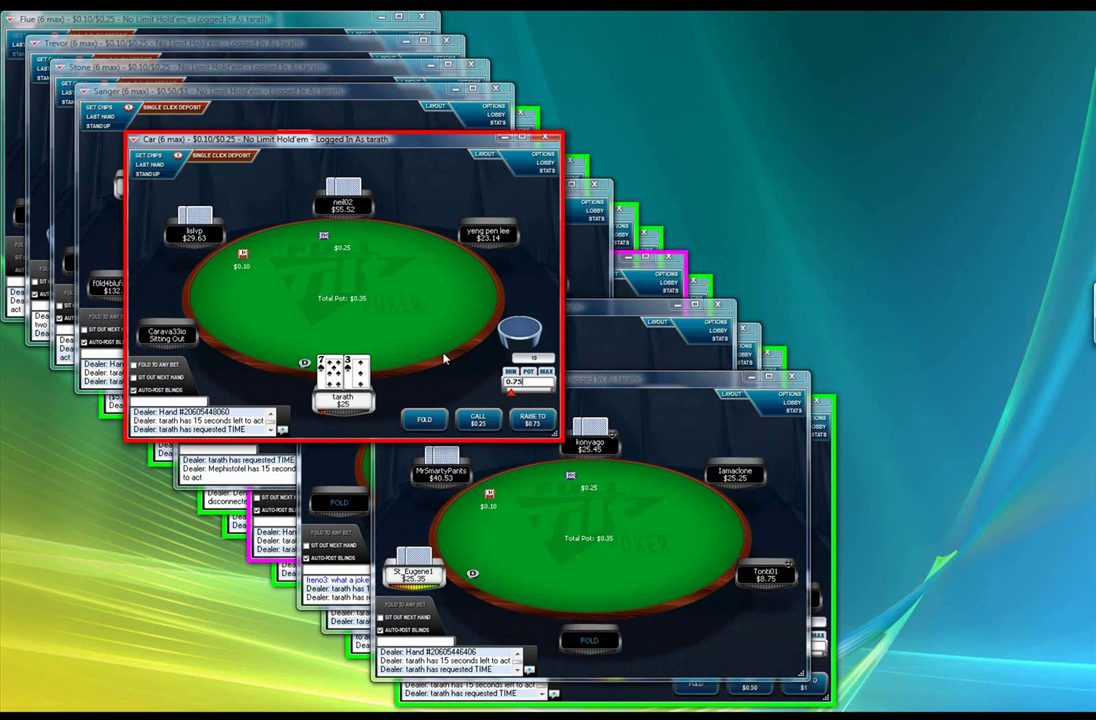
key("f")
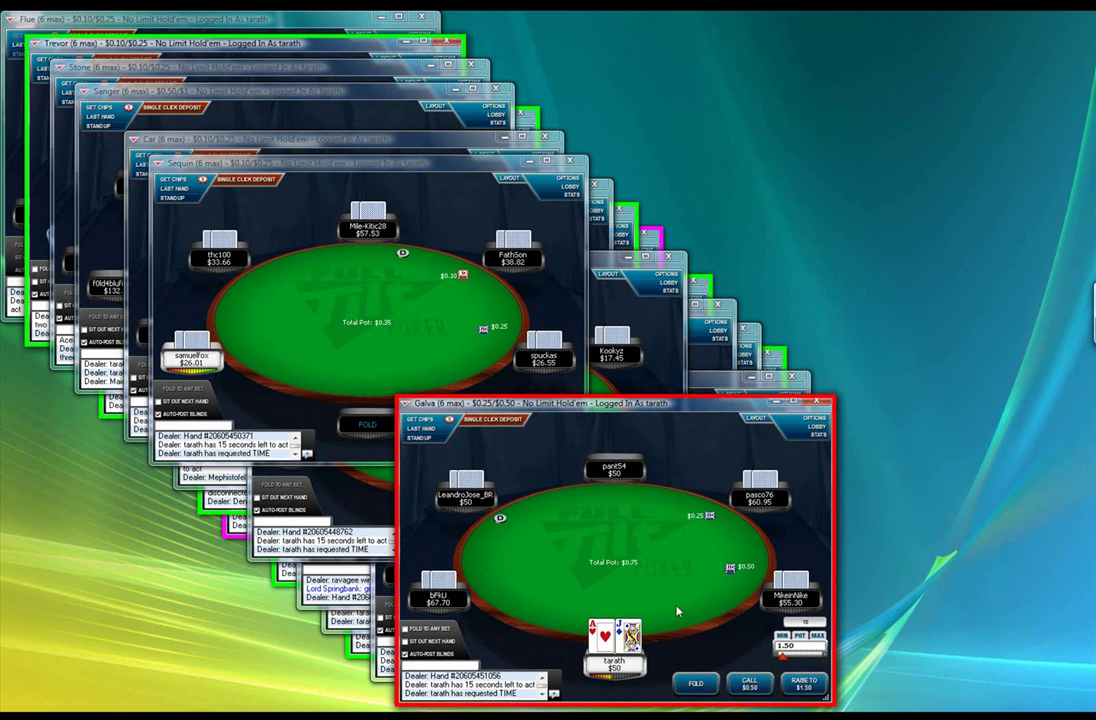
Step: Raise to $1.50 at Galva, then skip or fold at Swim, Cardiff, Auburn and Lanka
key("r")
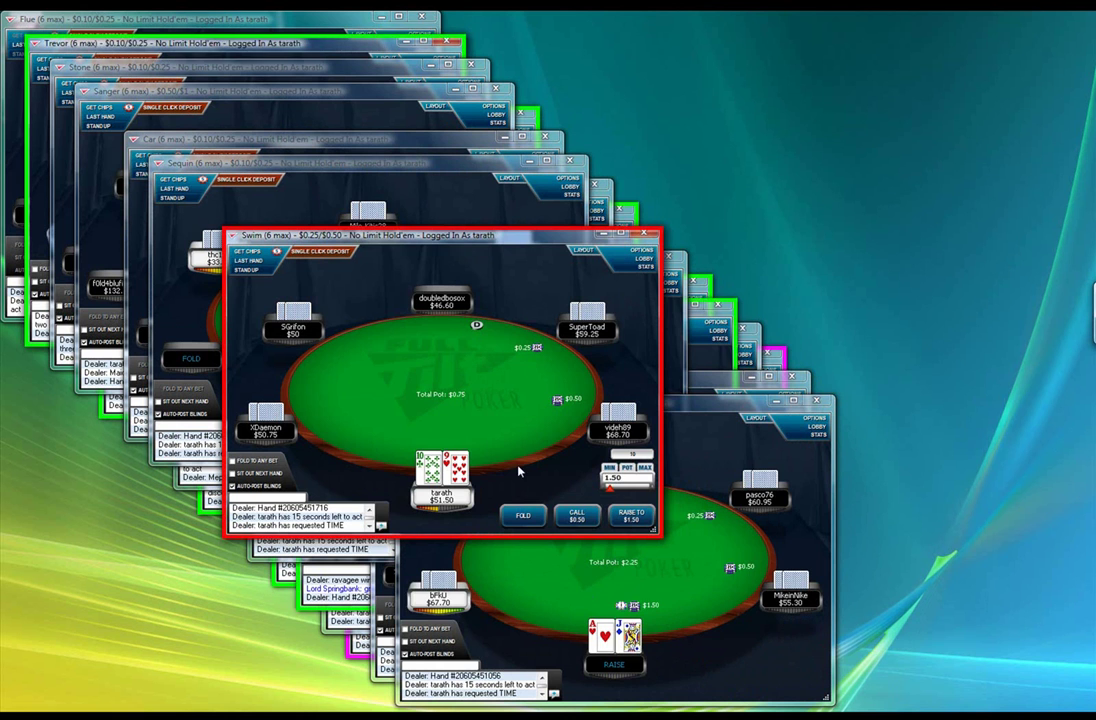
key("f")
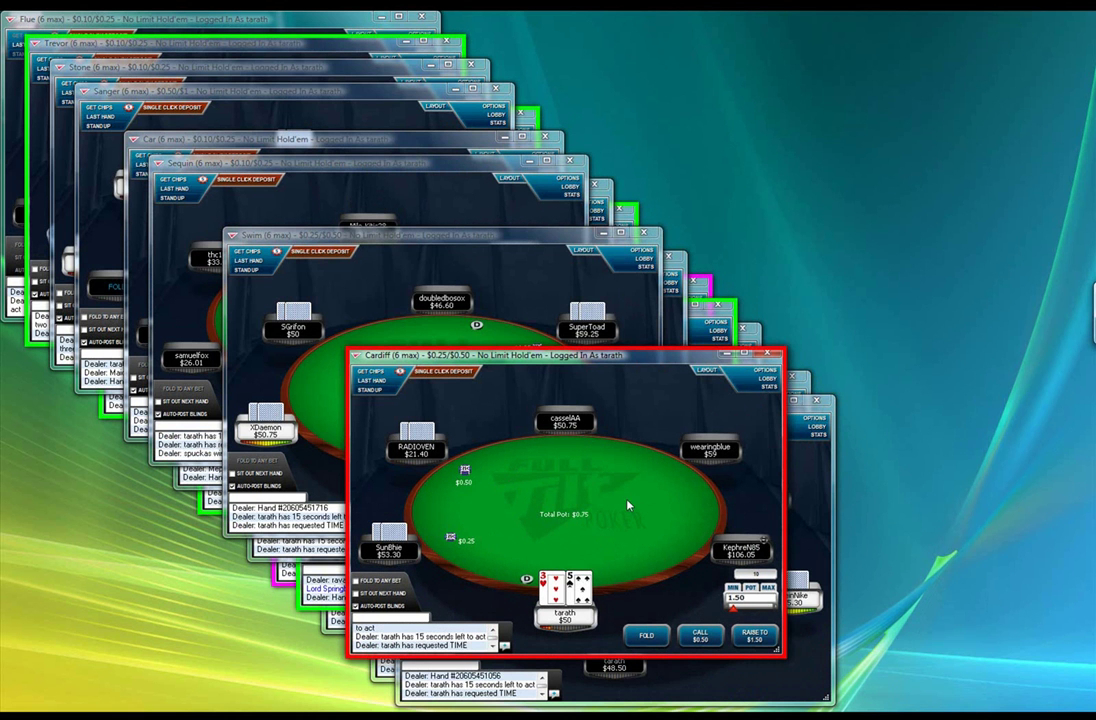
key("f")
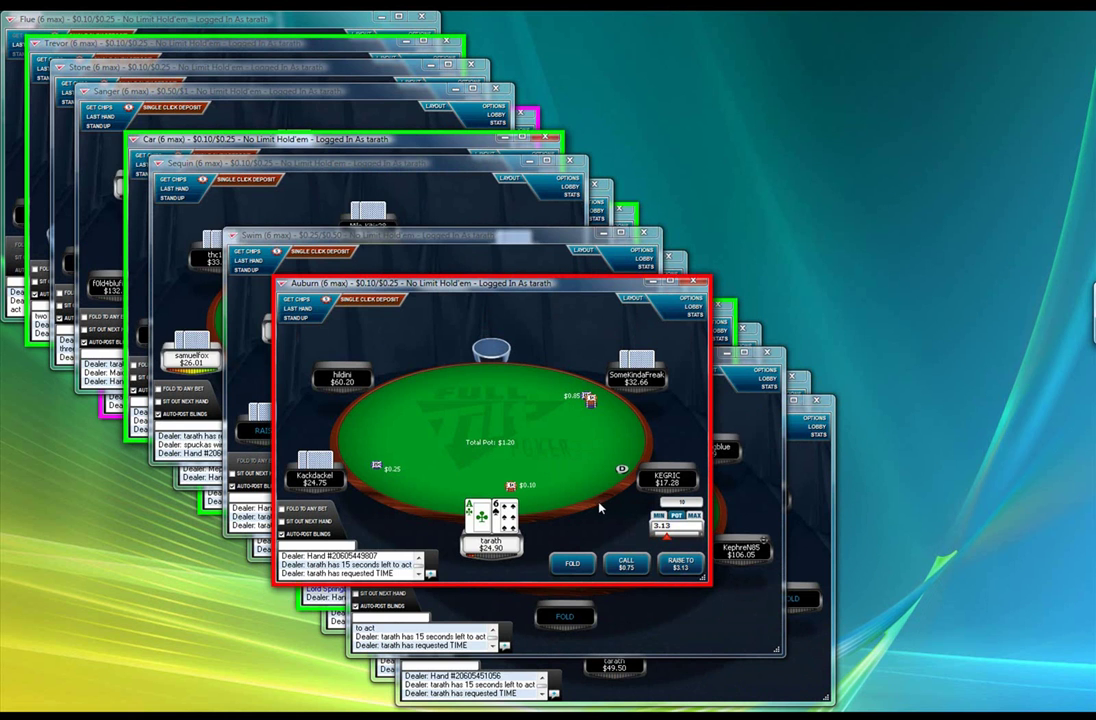
key("f")
key("f")
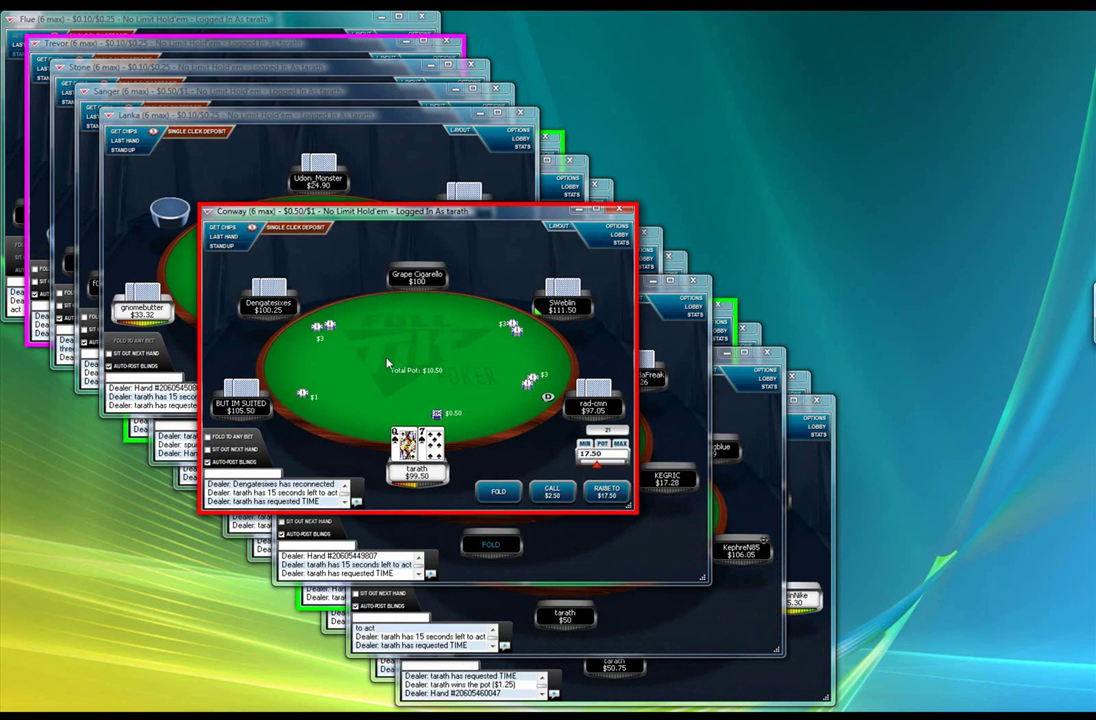
key("f")
key("f")
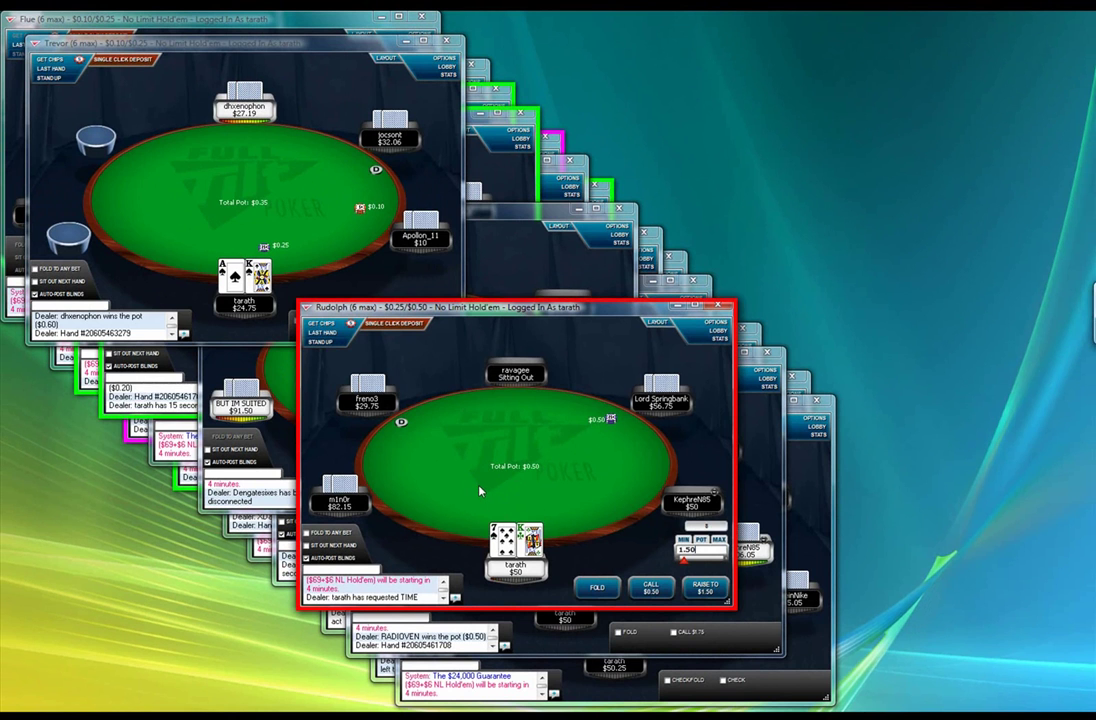
Step: Fold at Rudolph and Sanger, and raise to $2.63 at the Trevor table
key("f")
key("f")
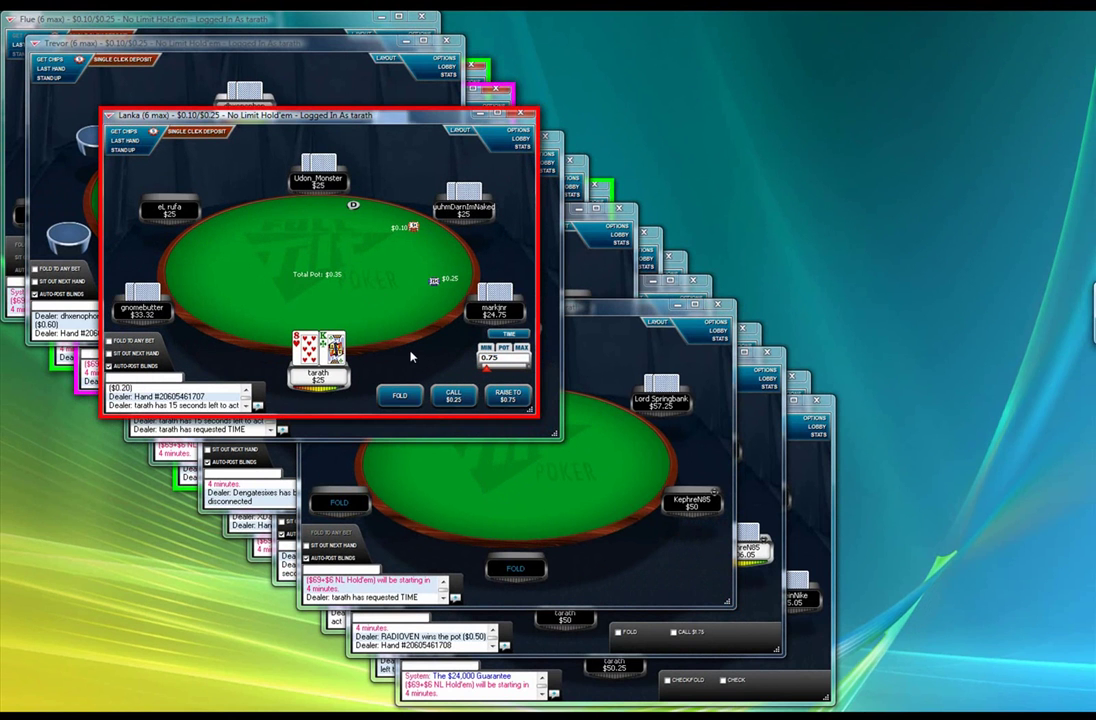
key("f")
key("f")
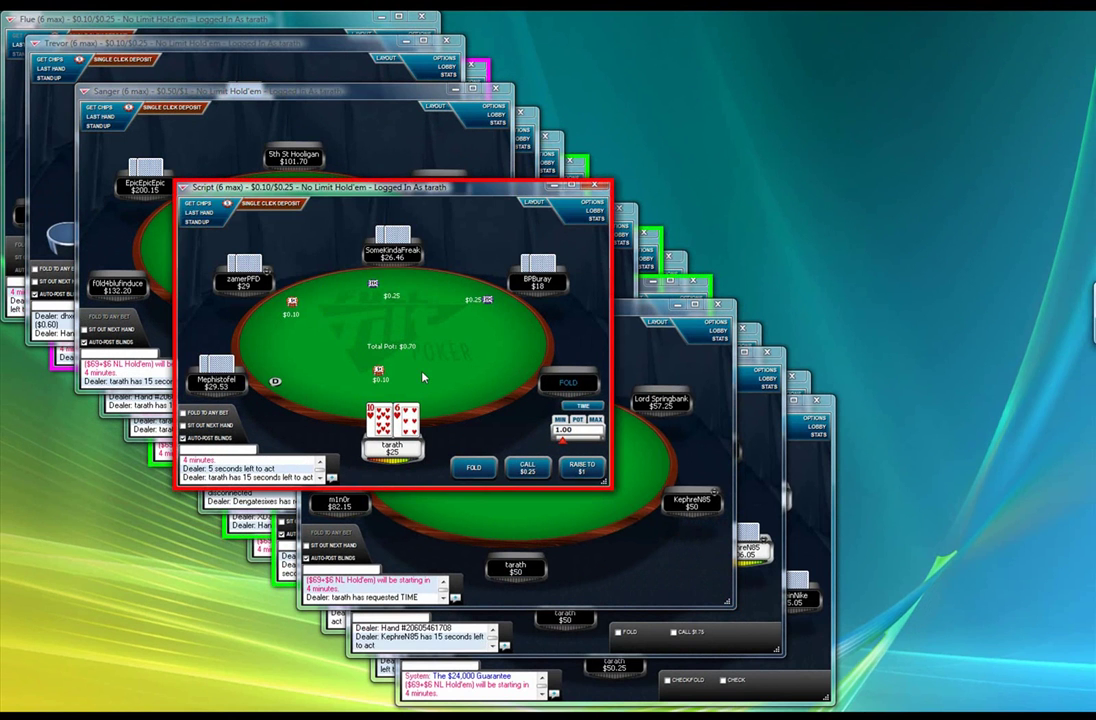
key("f")
key("f")
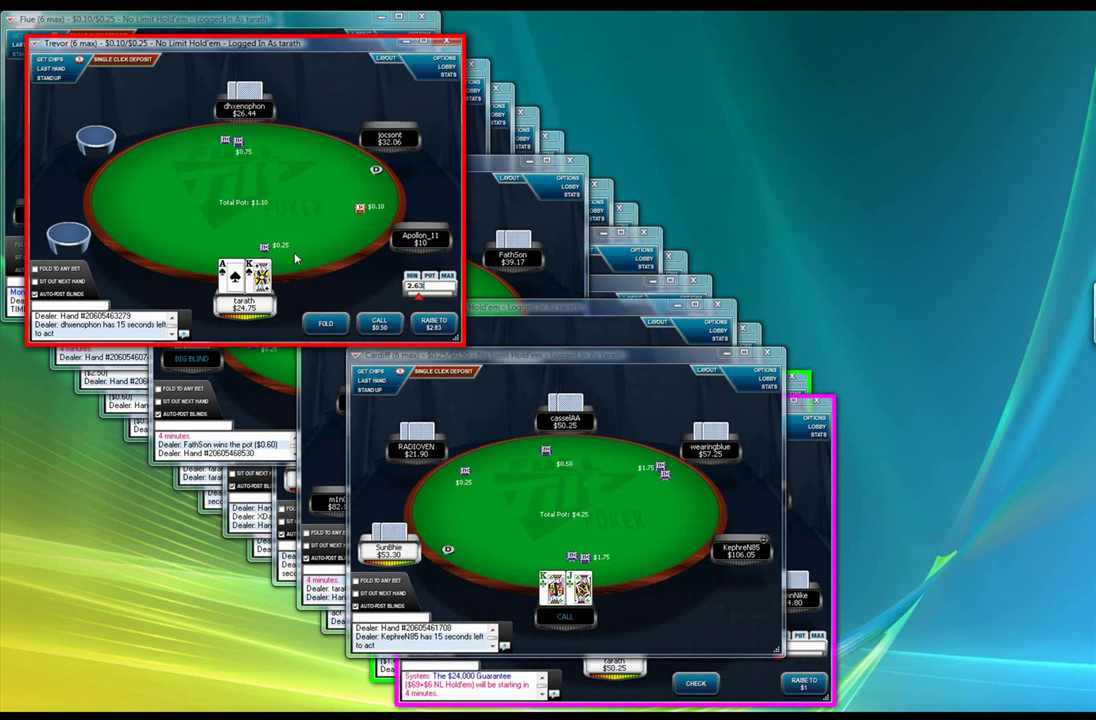
key("r")
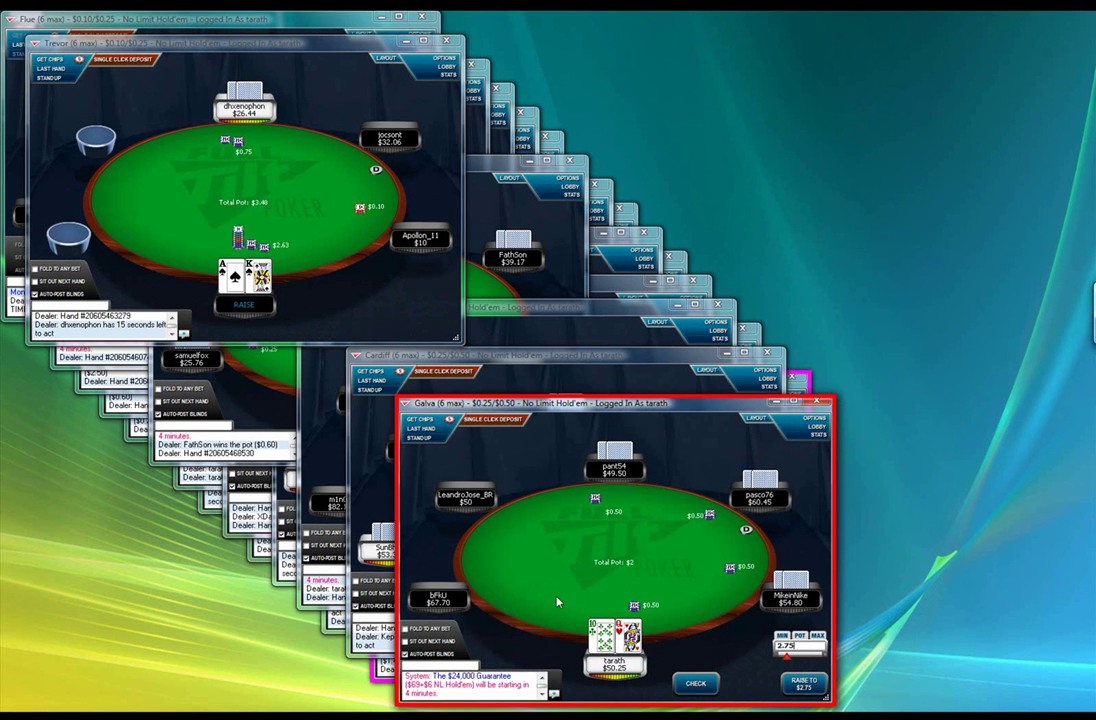
key("f")
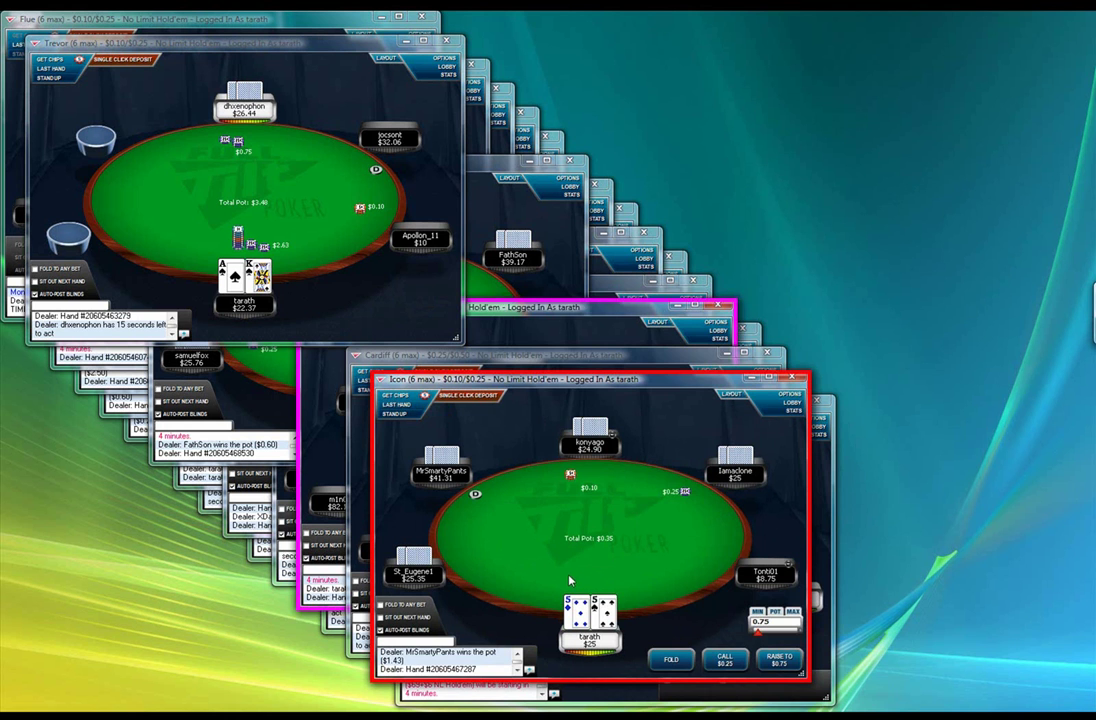
Step: Raise at Icon, bet $2.50 at Rudolph, act at Sanger, Auburn and Trevor, and fold Sanger
key("r")
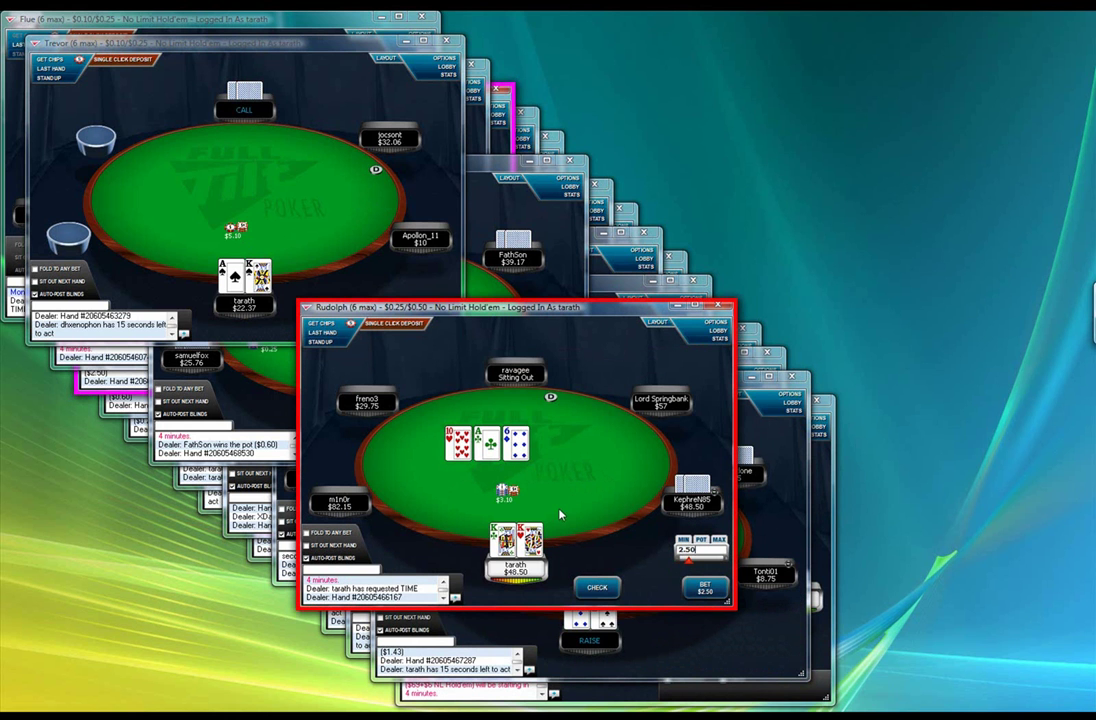
key("r")
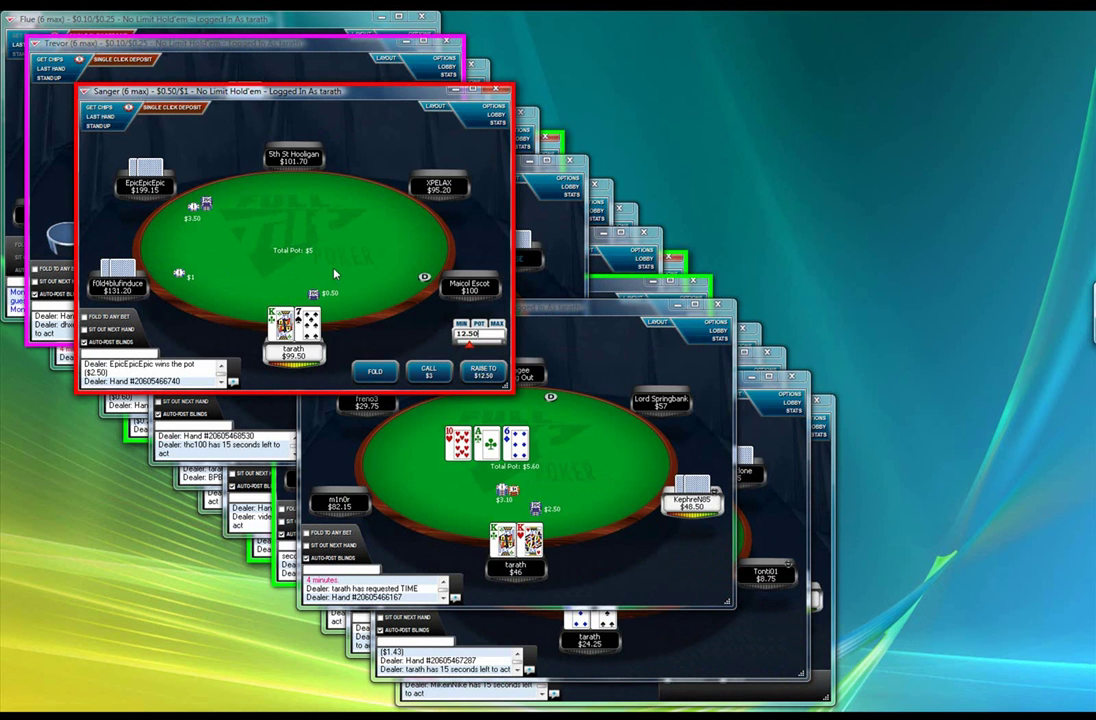
key("r")
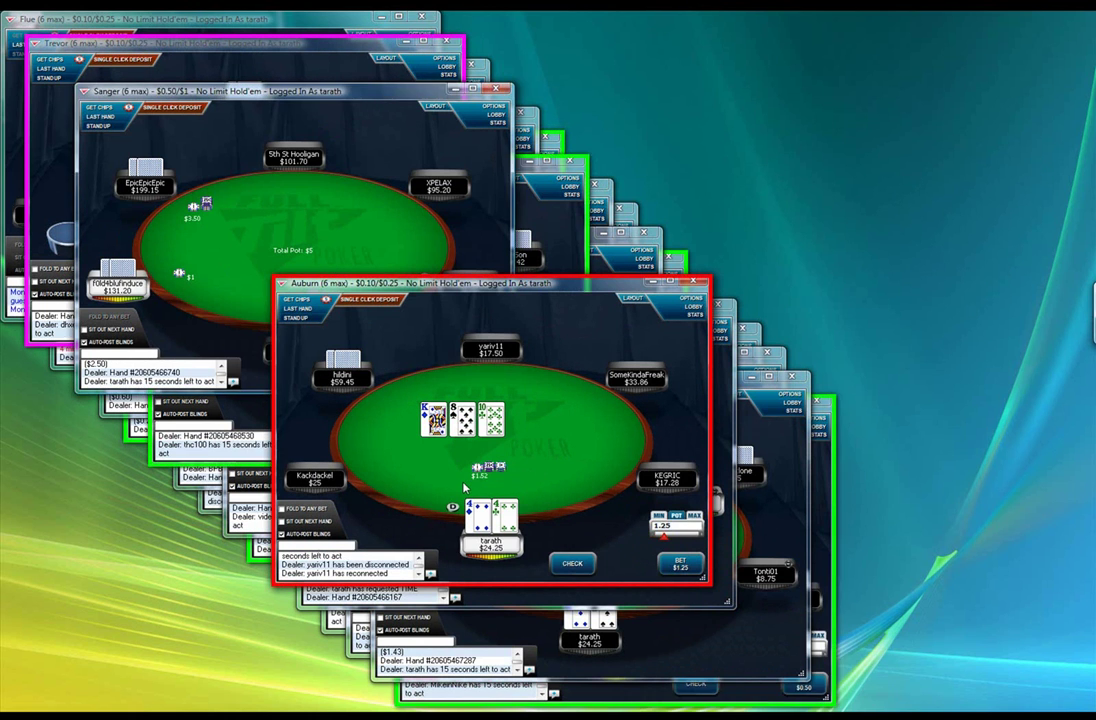
key("c")
left_click(336, 321)
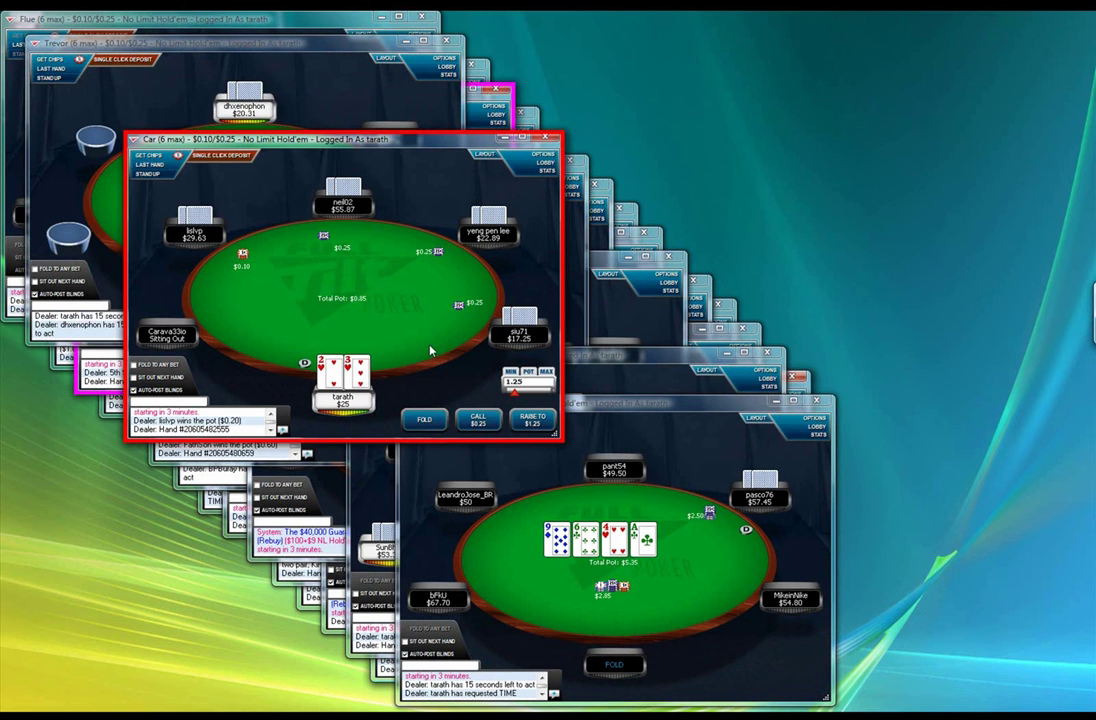
key("f")
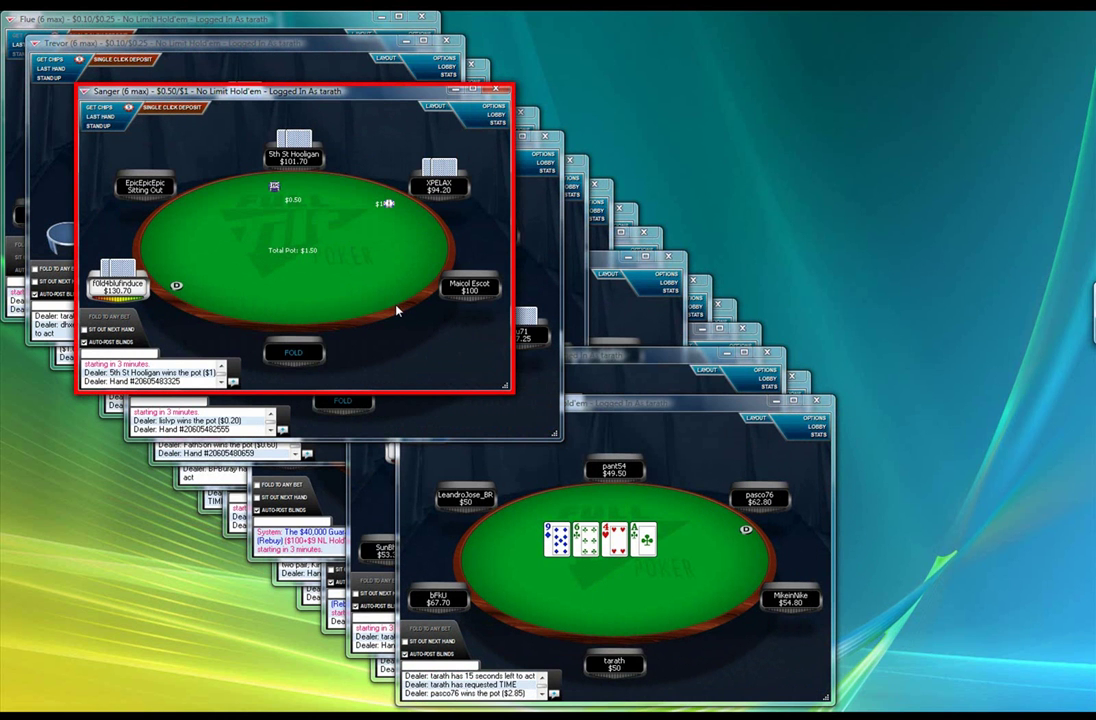
key("f")
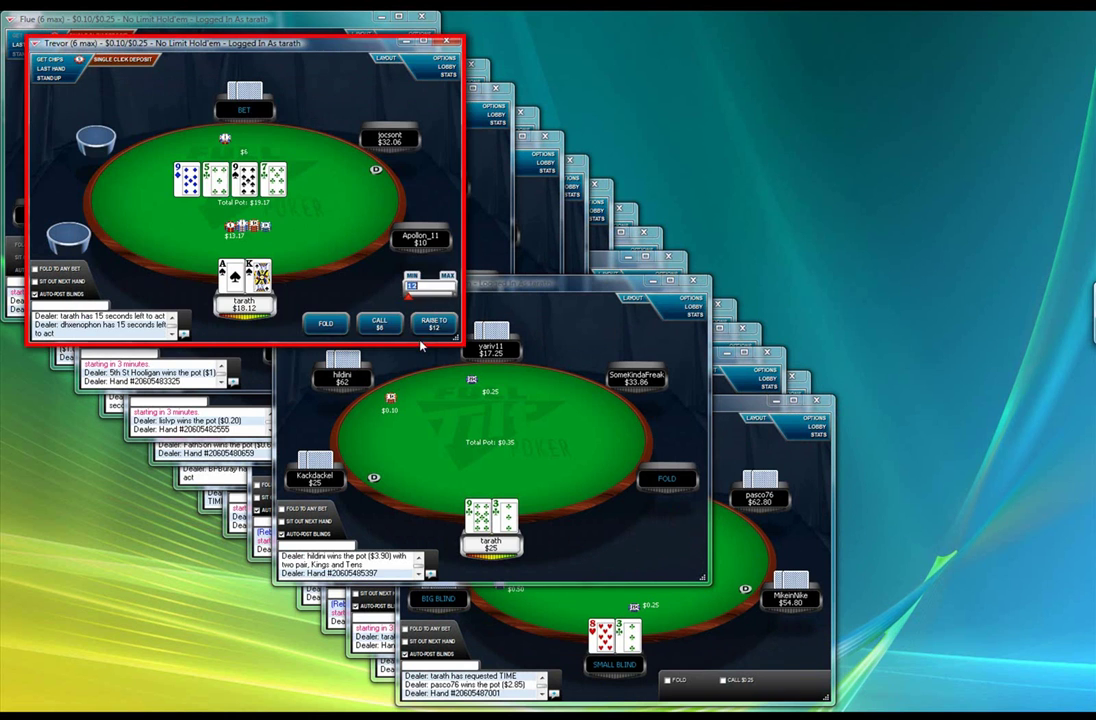
left_click(375, 321)
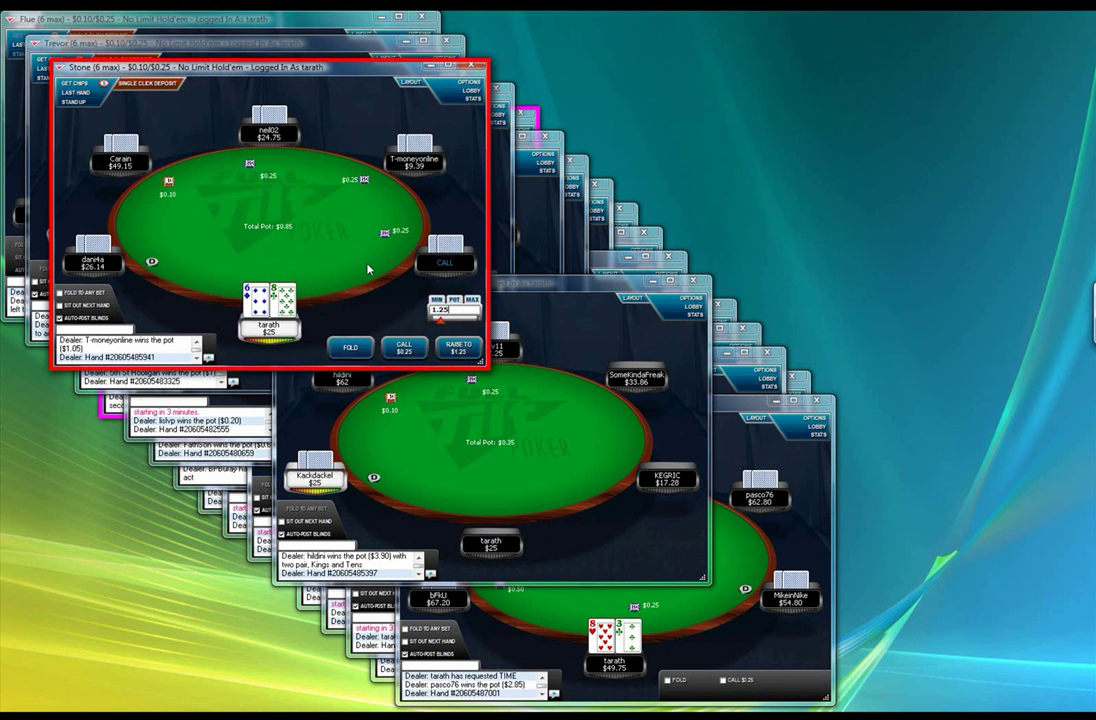
Step: Act on Rudolph's hand, raise at Script, fold at Trevor and Rudolph, and act at Conway
key("f")
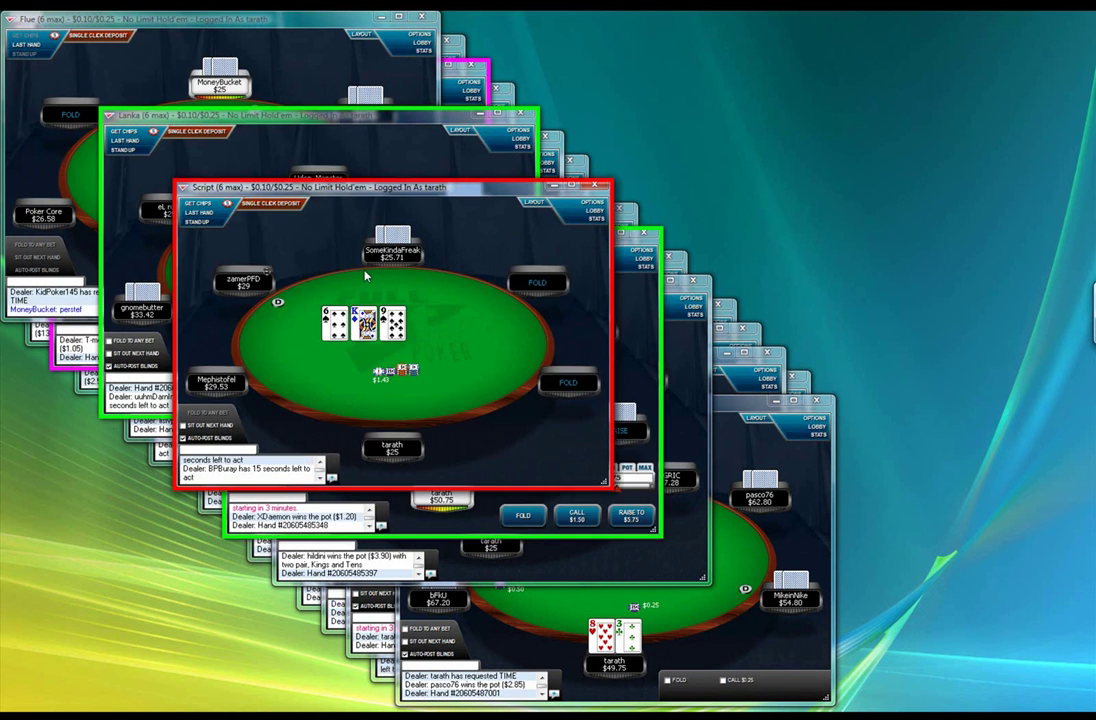
key("f")
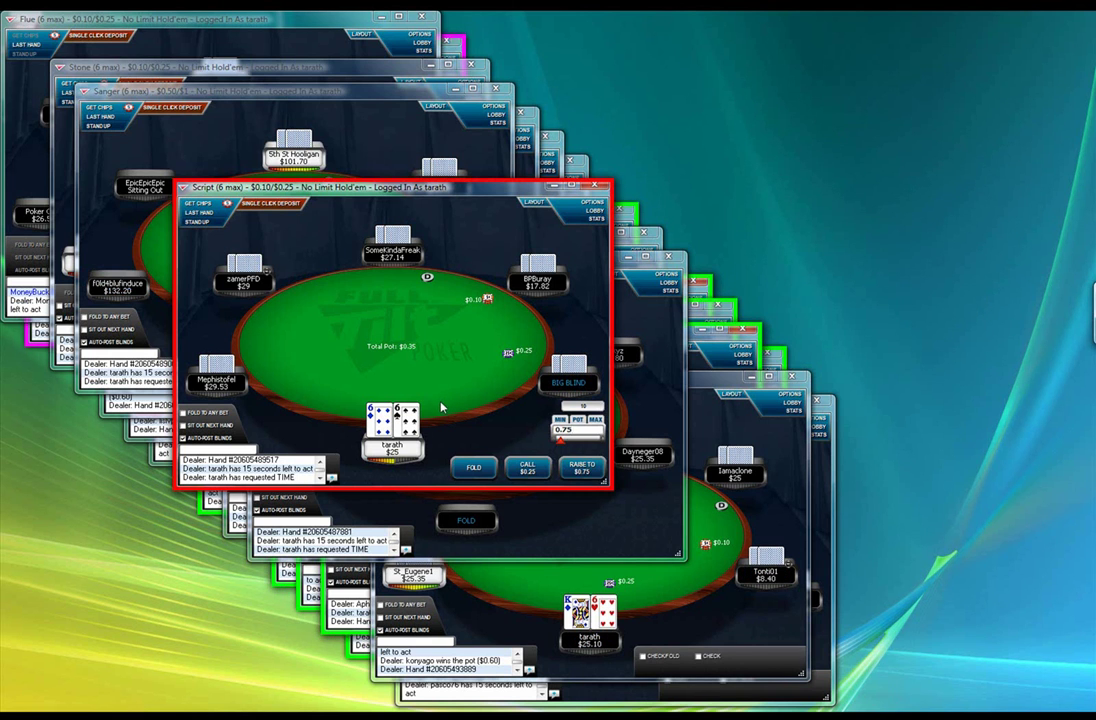
key("r")
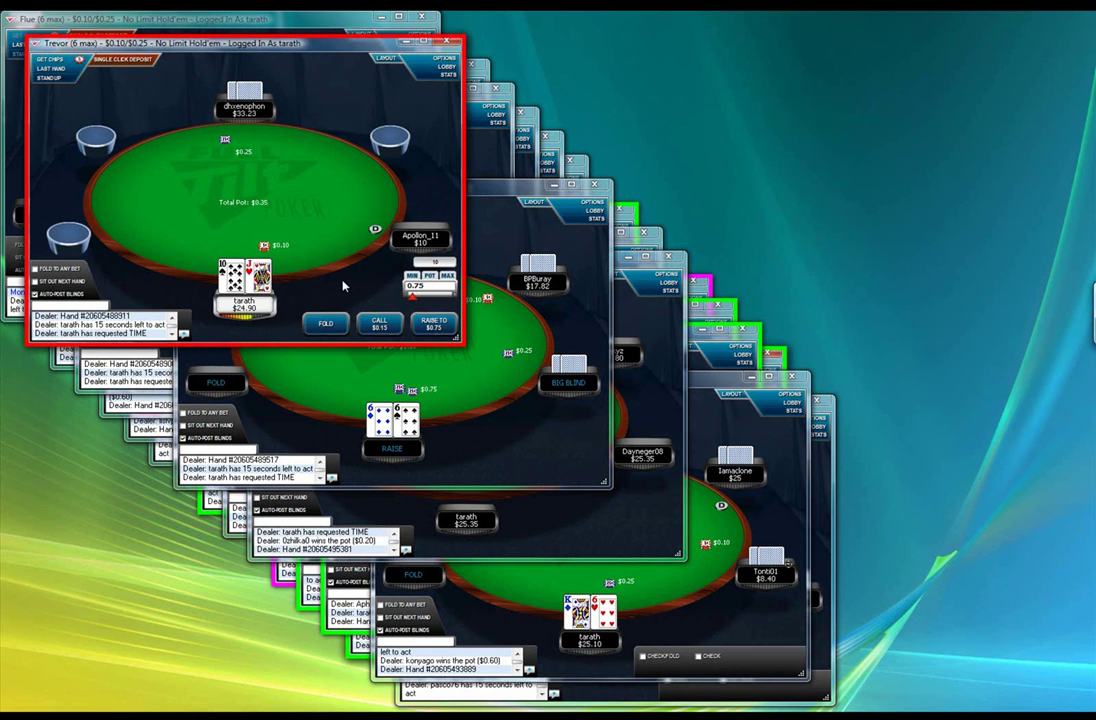
key("f")
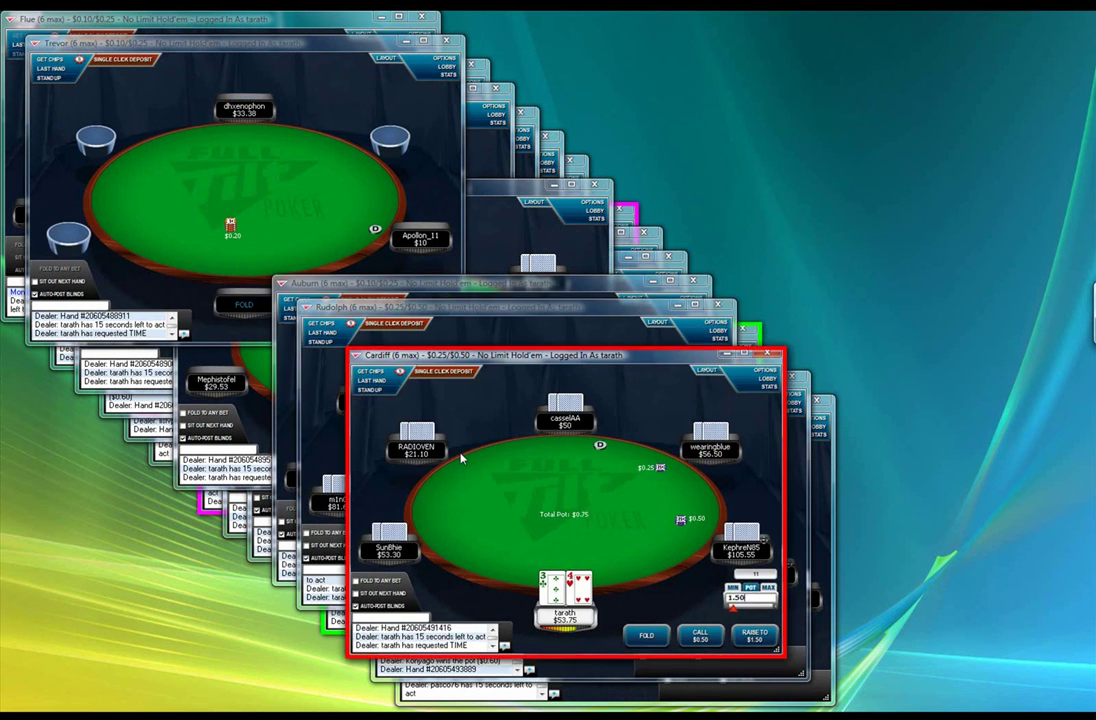
key("f")
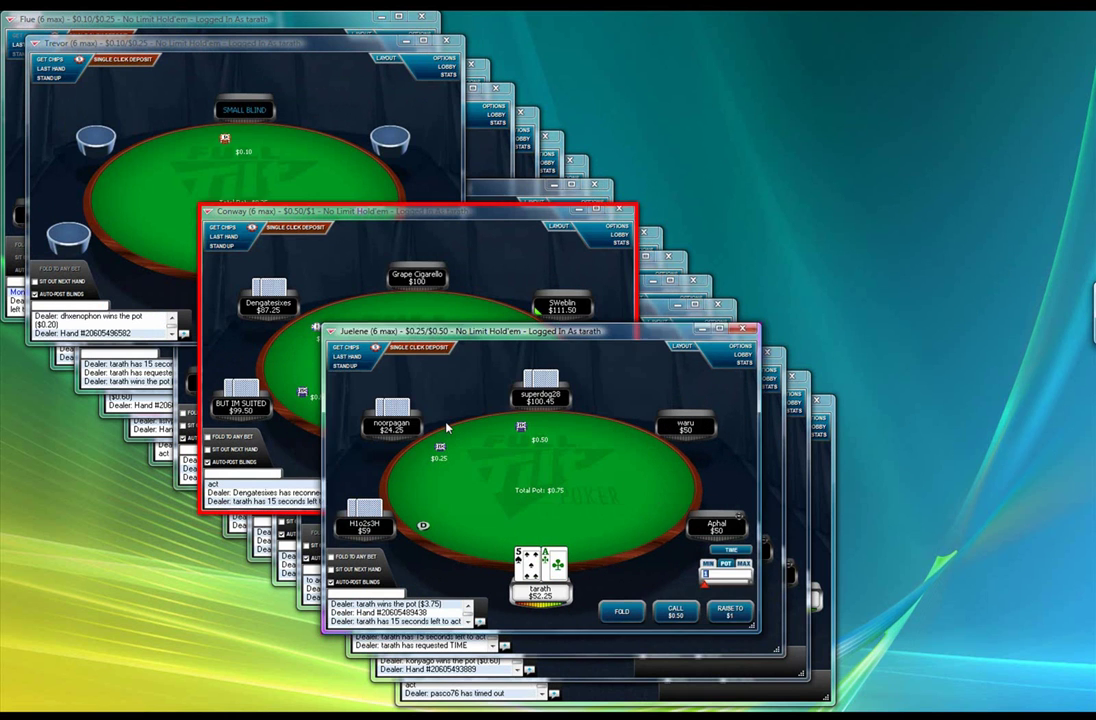
key("r")
Step: Act with the C hotkey at Del Mue, Swim, Icon and the other waiting tables
key("c")
key("c")
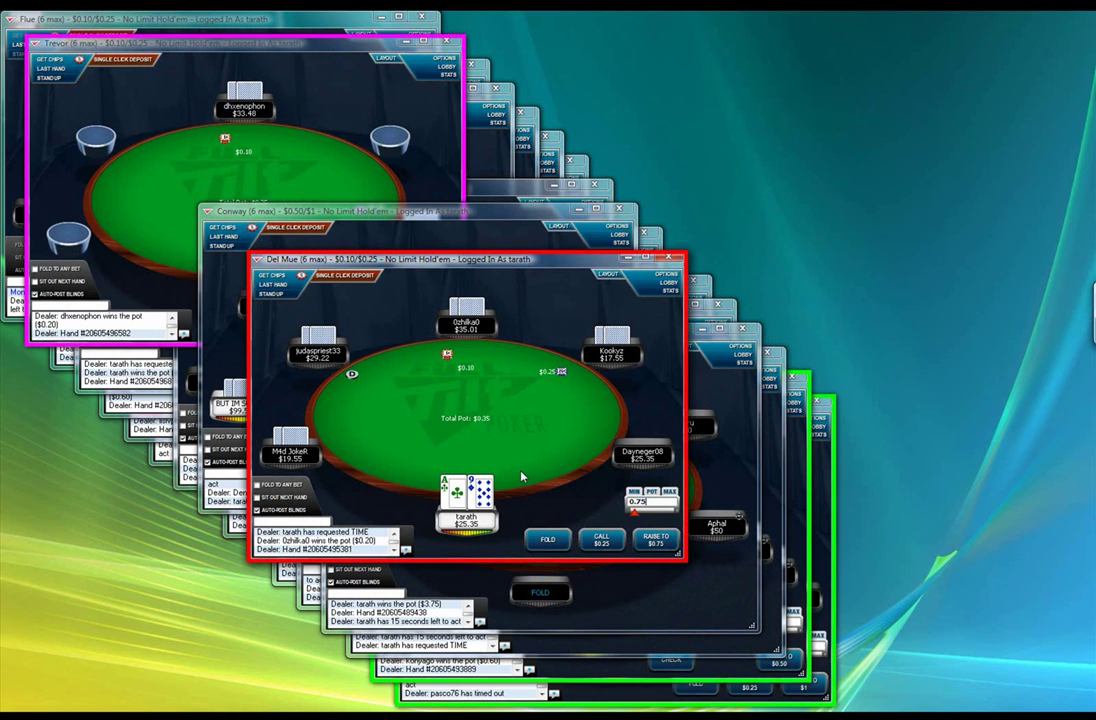
key("c")
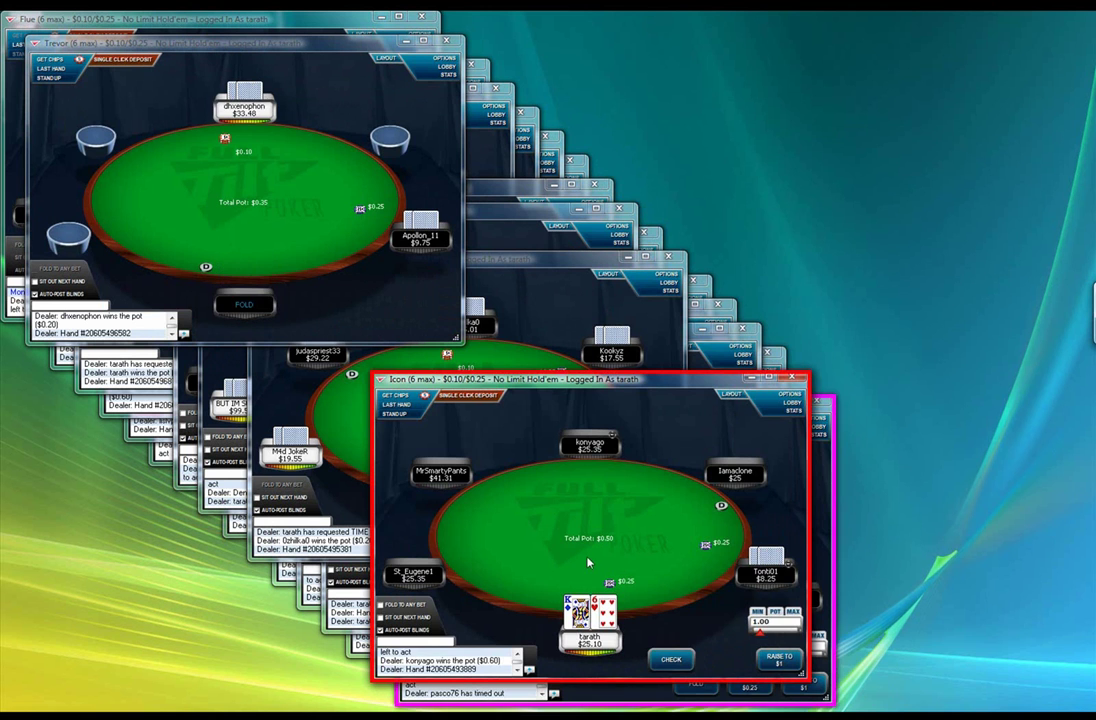
key("c")
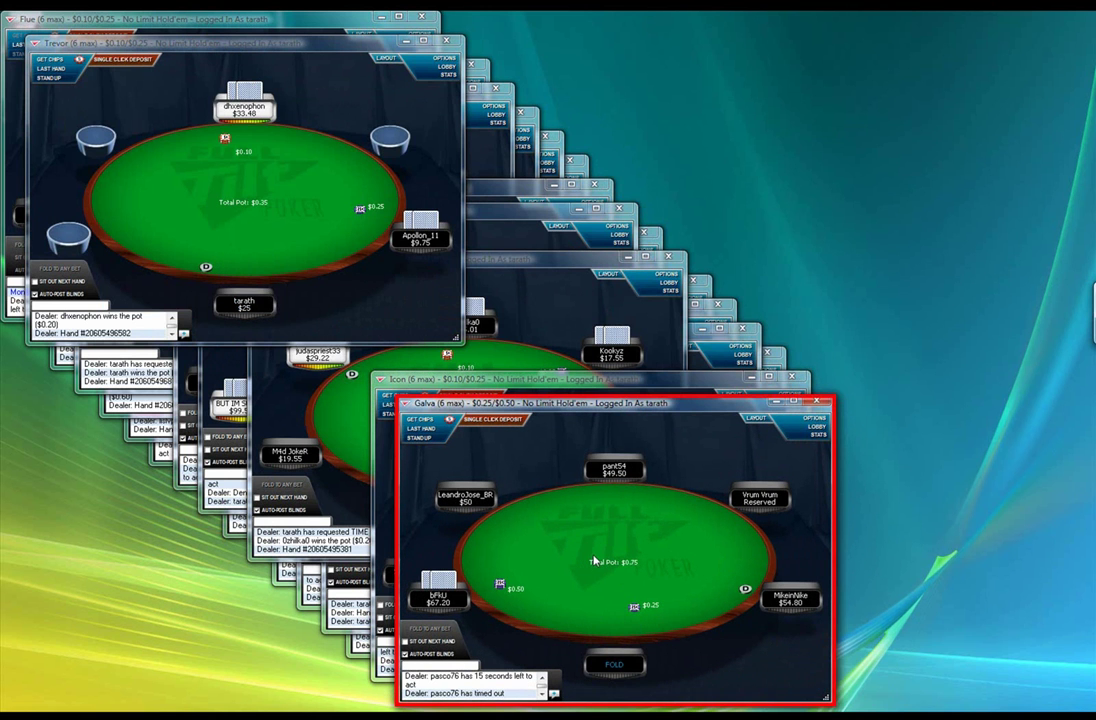
key("c")
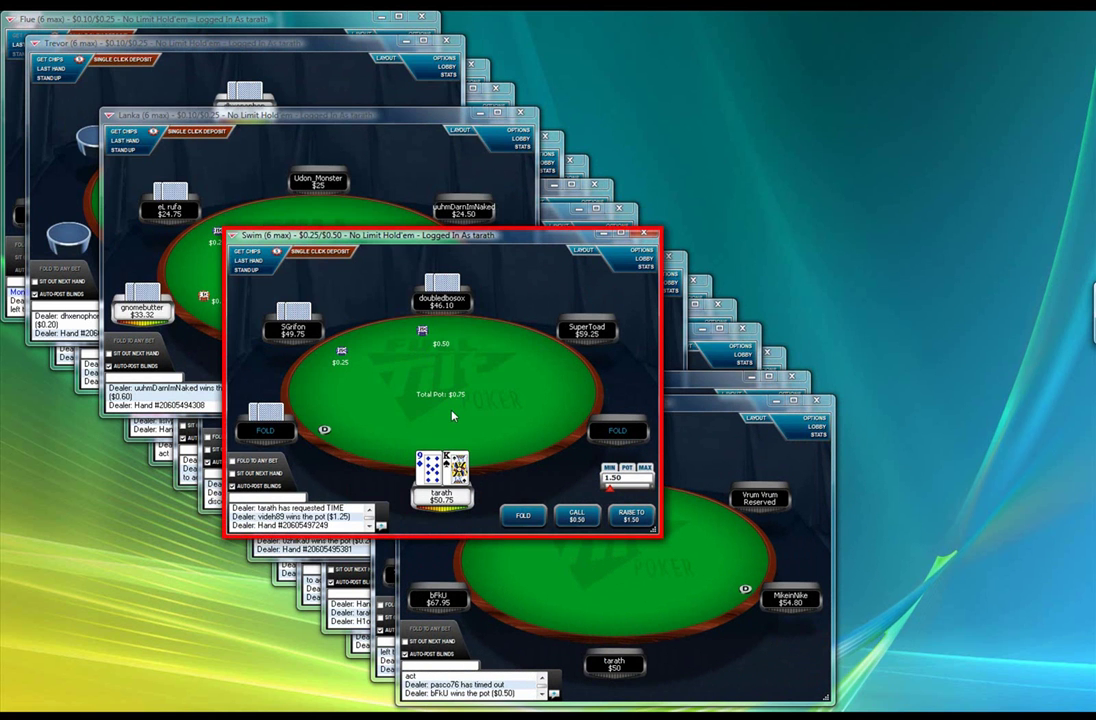
key("c")
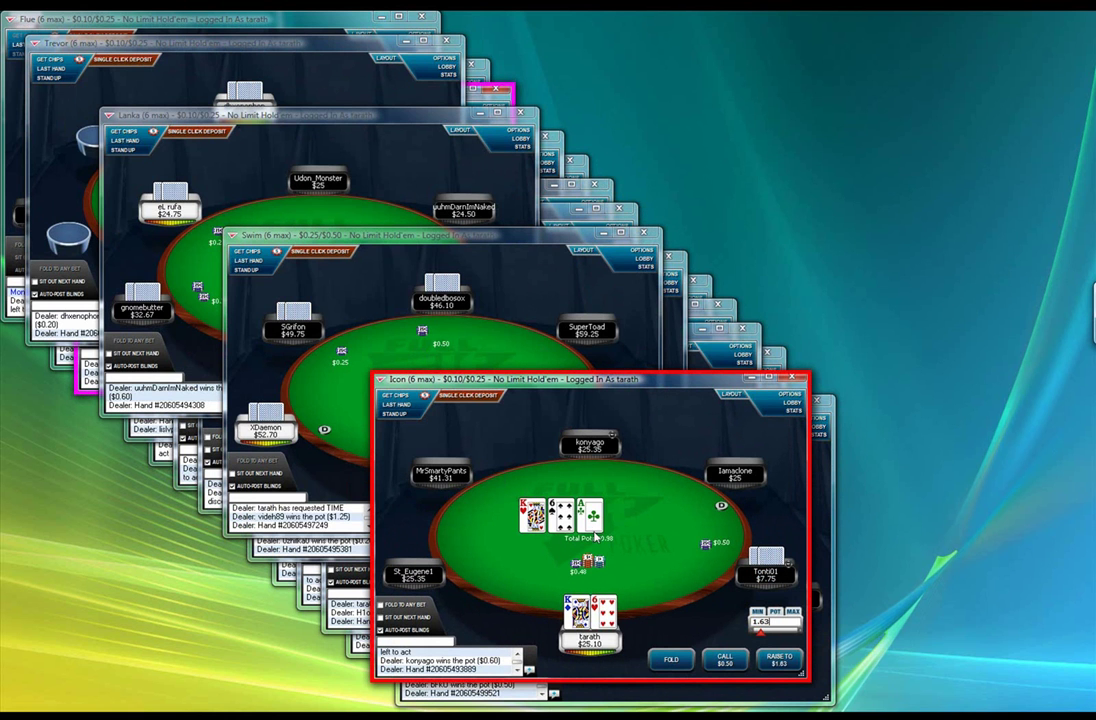
key("c")
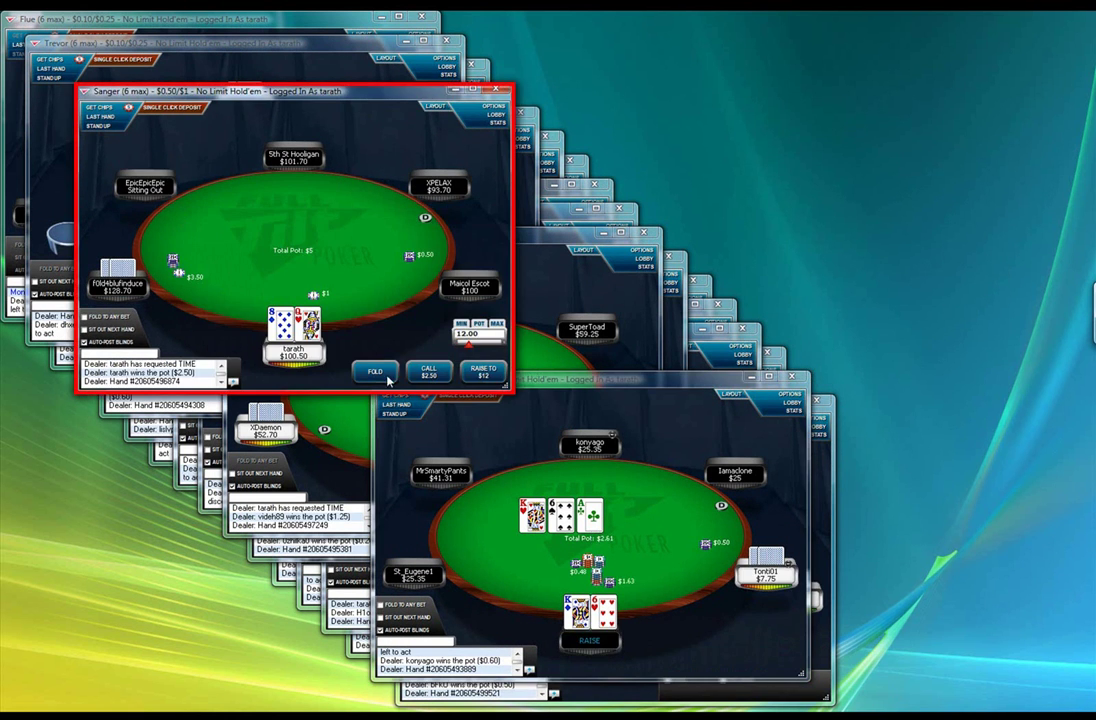
Step: Fold at Sanger, Juelene, Lanka, Car and Galva, then leave the Galva table
key("f")
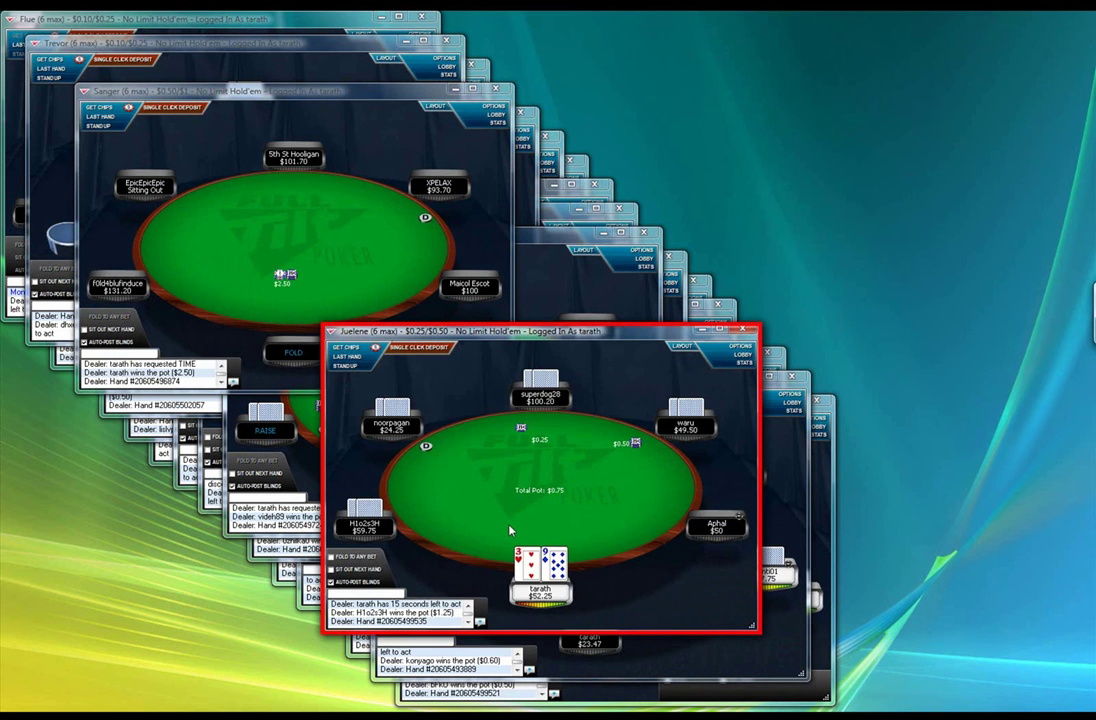
key("f")
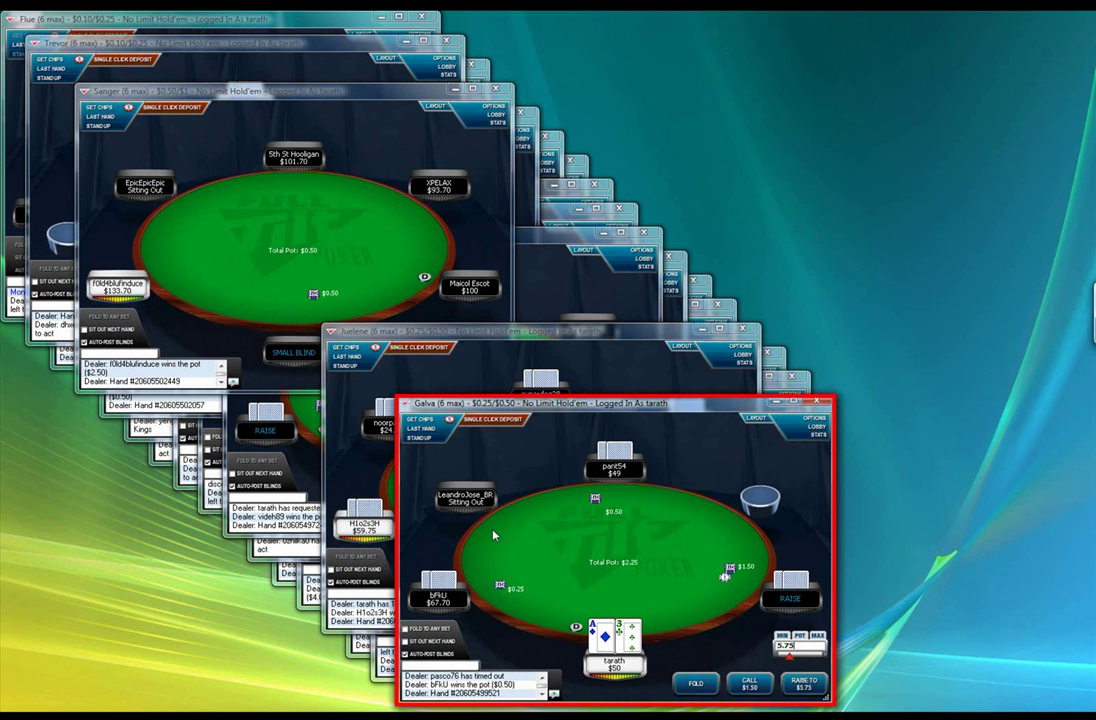
key("f")
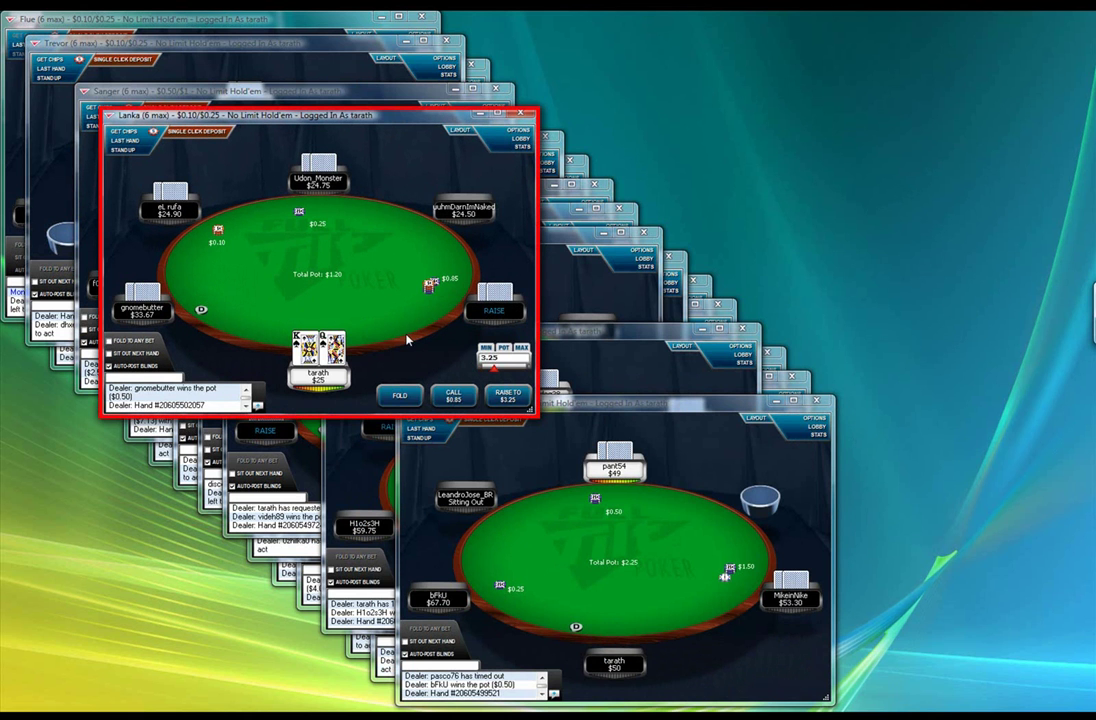
key("f")
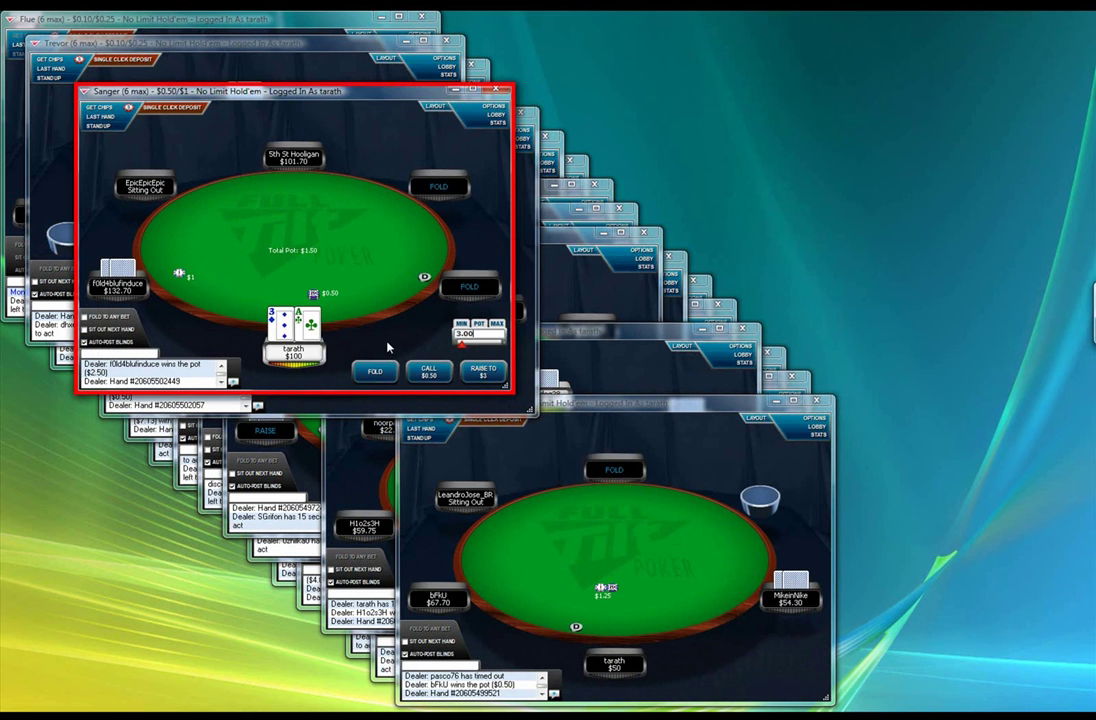
key("f")
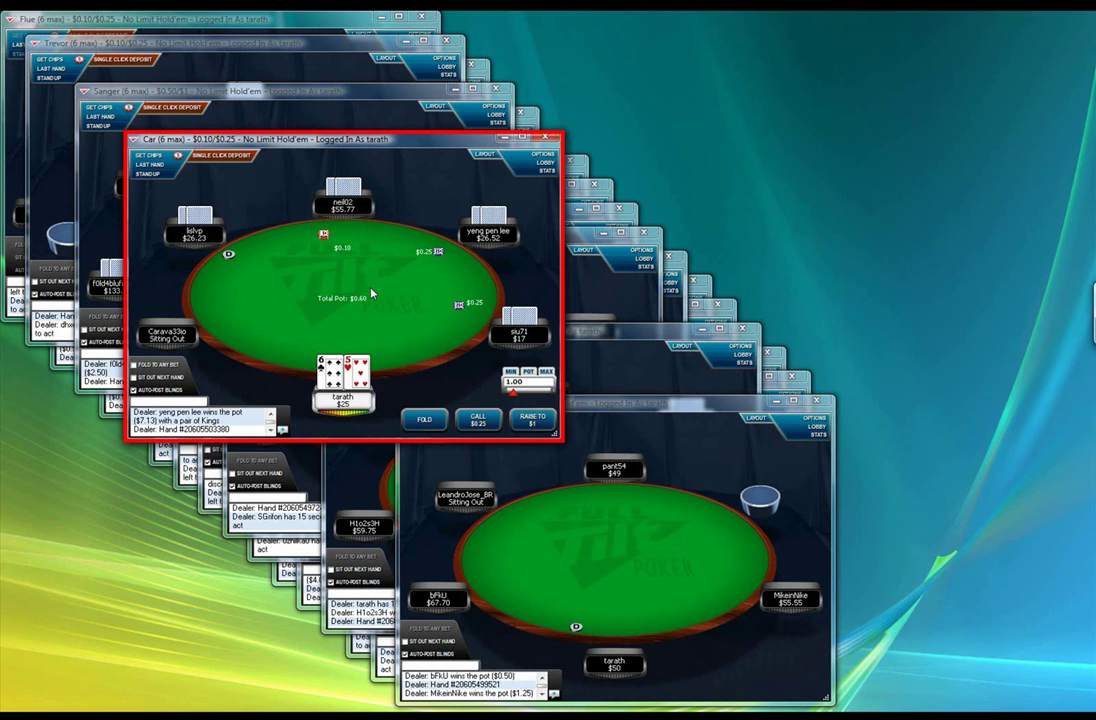
key("f")
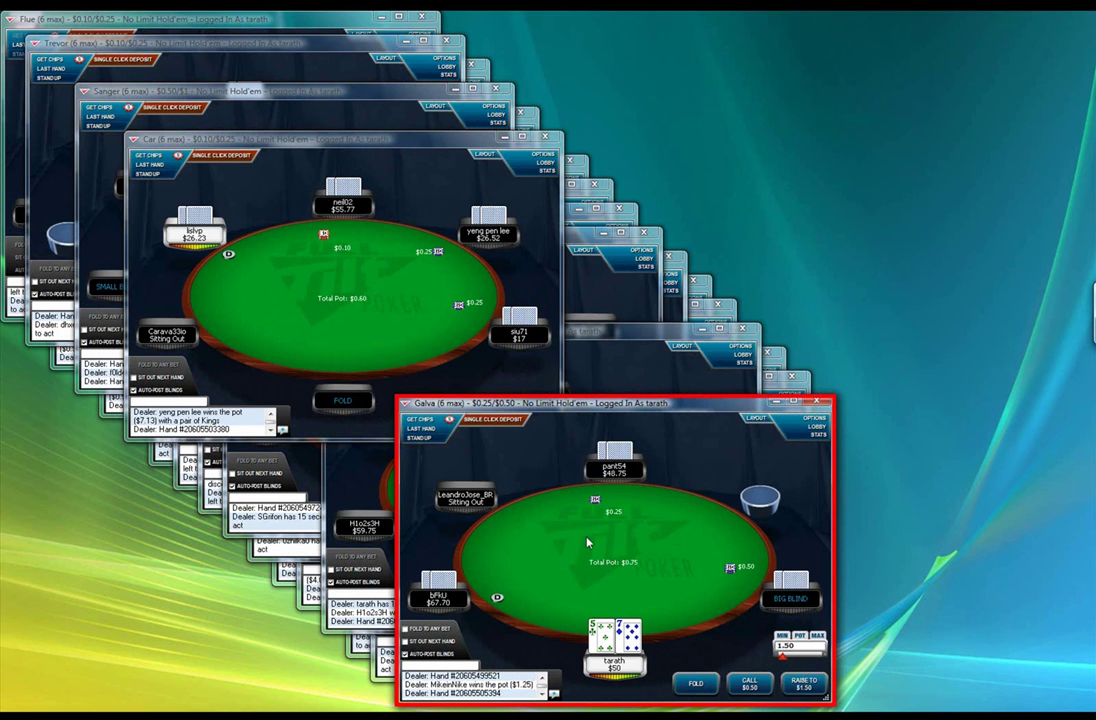
key("f")
key("alt+F4")
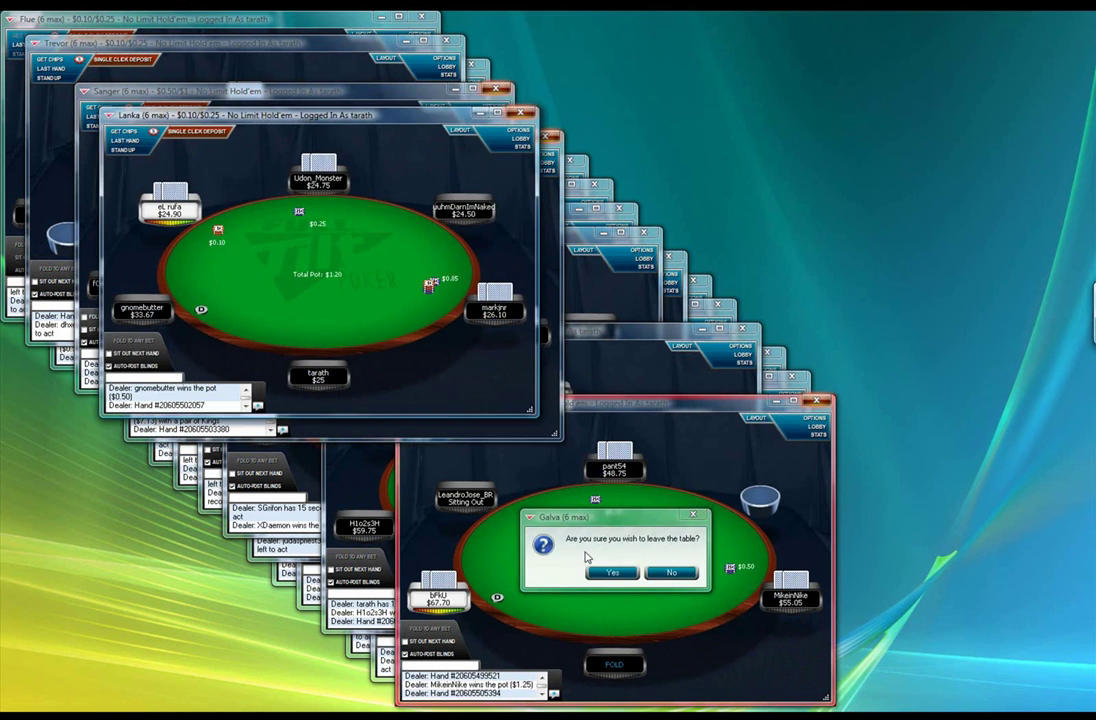
key("Return")
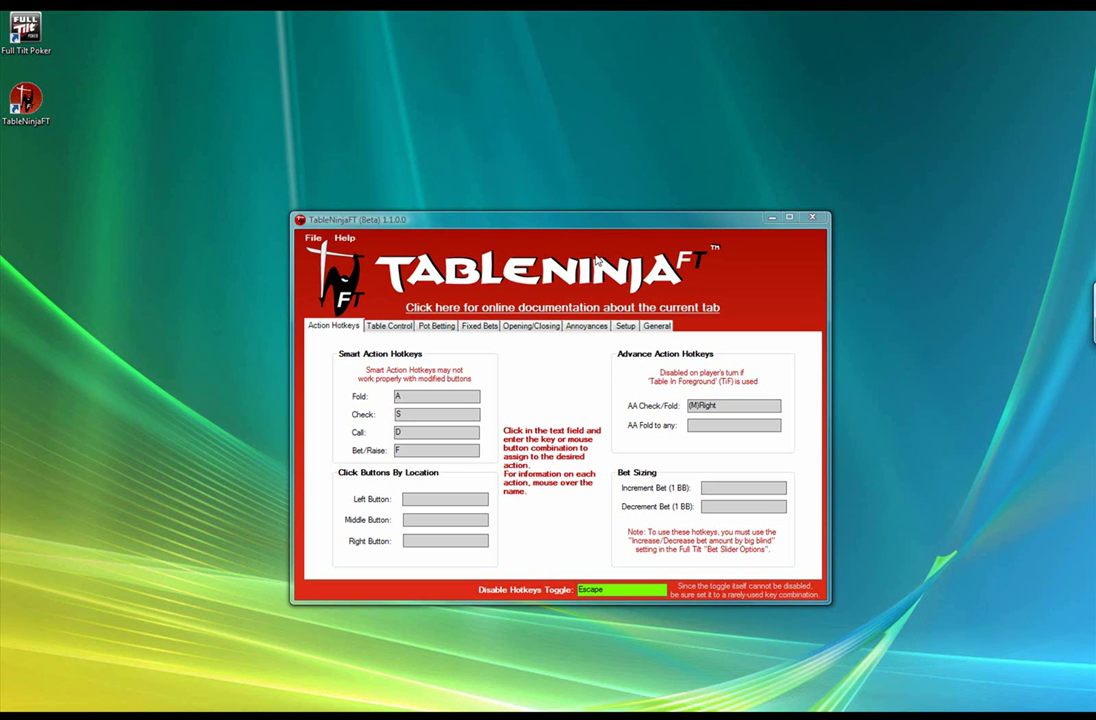
Step: Close the TableNinjaFT window
left_click(813, 220)
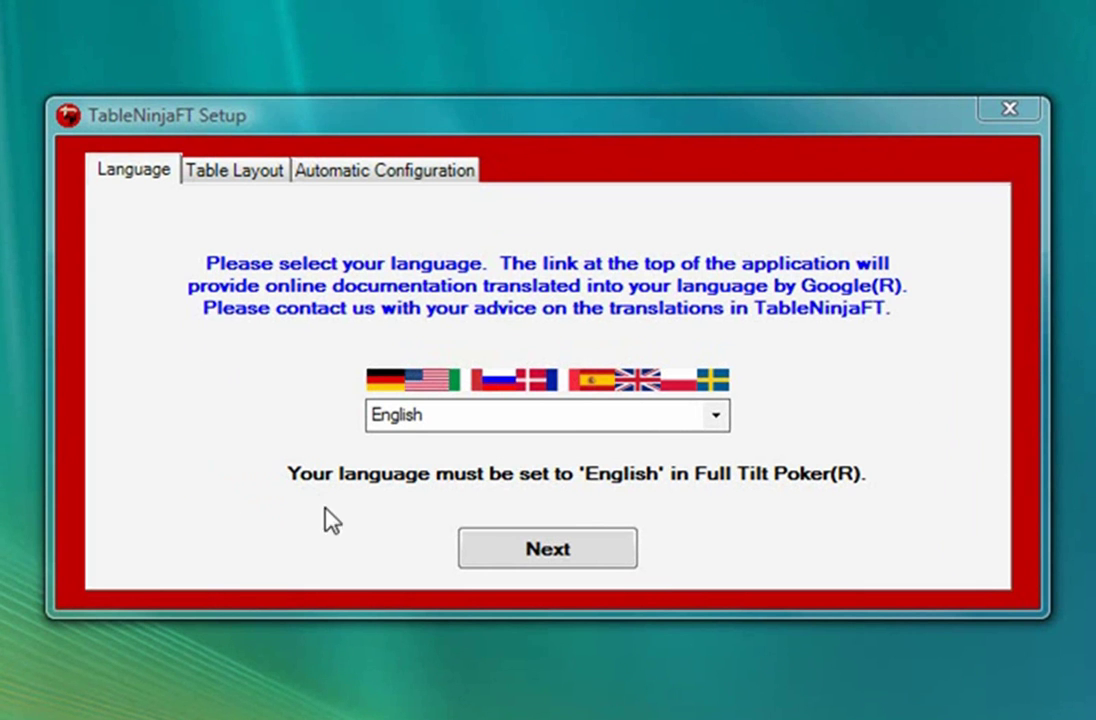
Step: Keep English, choose the Cascaded table layout, and launch TableNinjaFT from the wizard
left_click(480, 545)
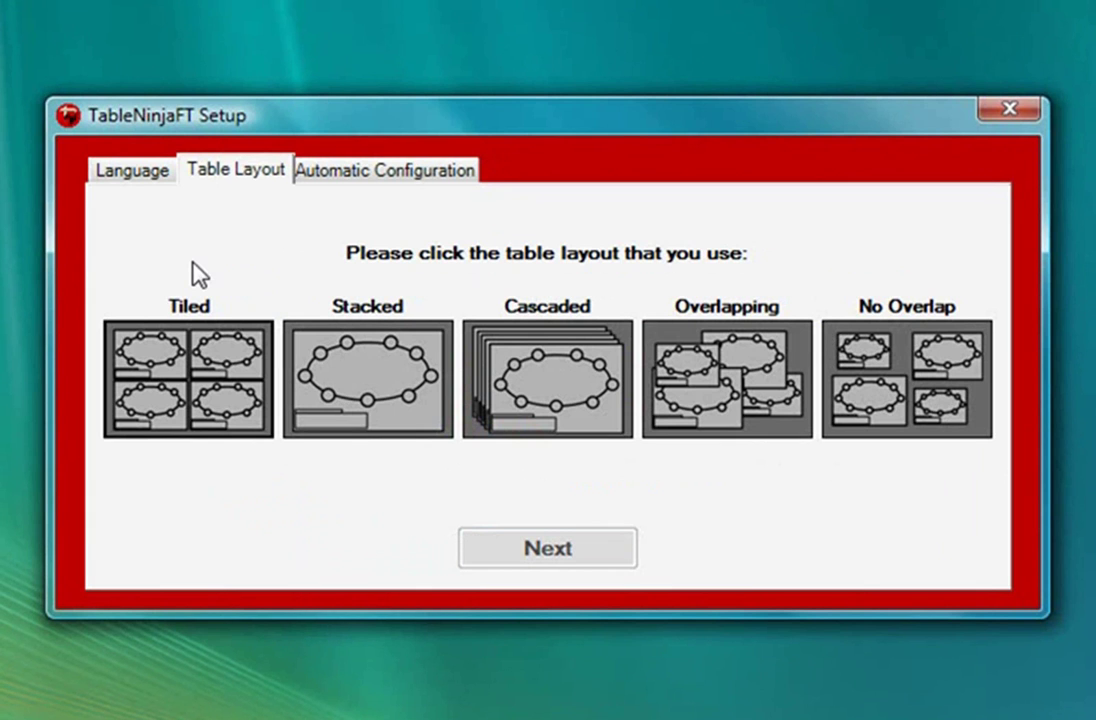
left_click(523, 390)
left_click(521, 535)
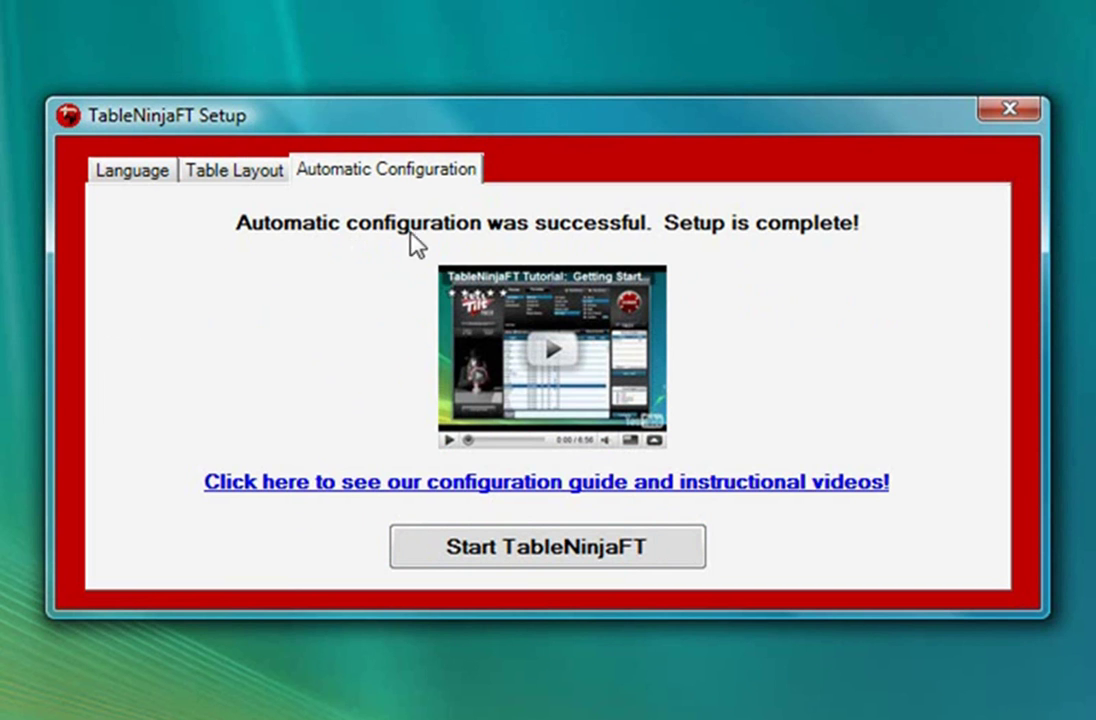
left_click(556, 553)
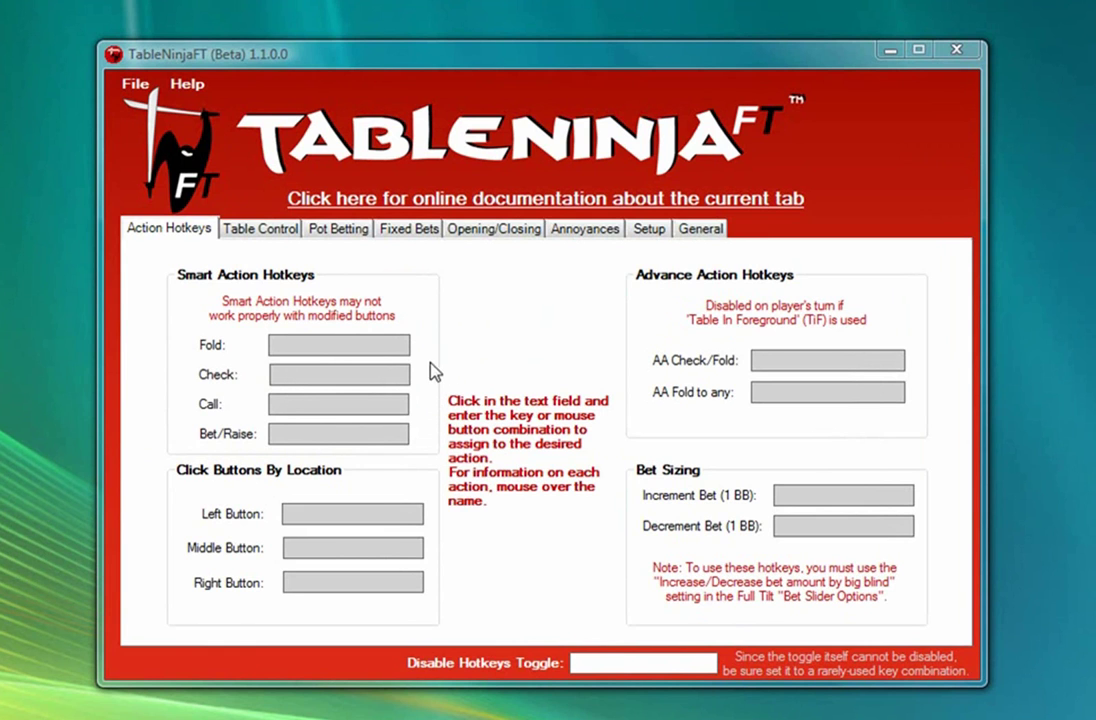
Step: Set the Fold, Check, Call and Bet/Raise hotkeys to A, S, D and F
left_click(342, 344)
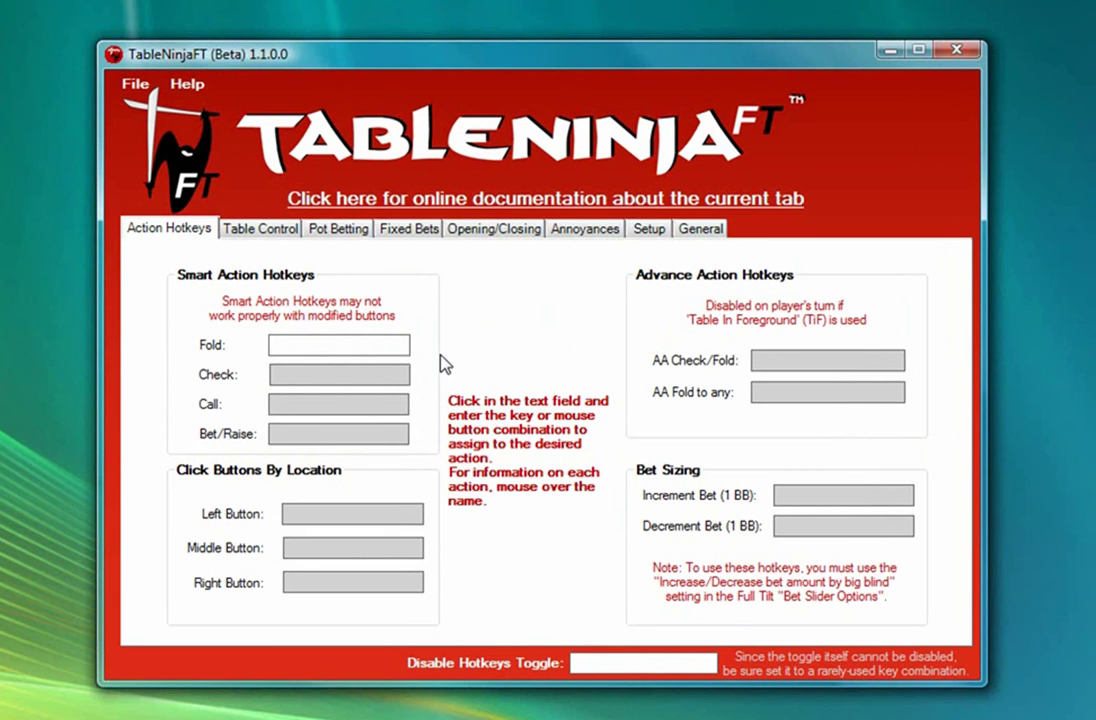
key("a")
left_click(374, 370)
key("s")
left_click(350, 402)
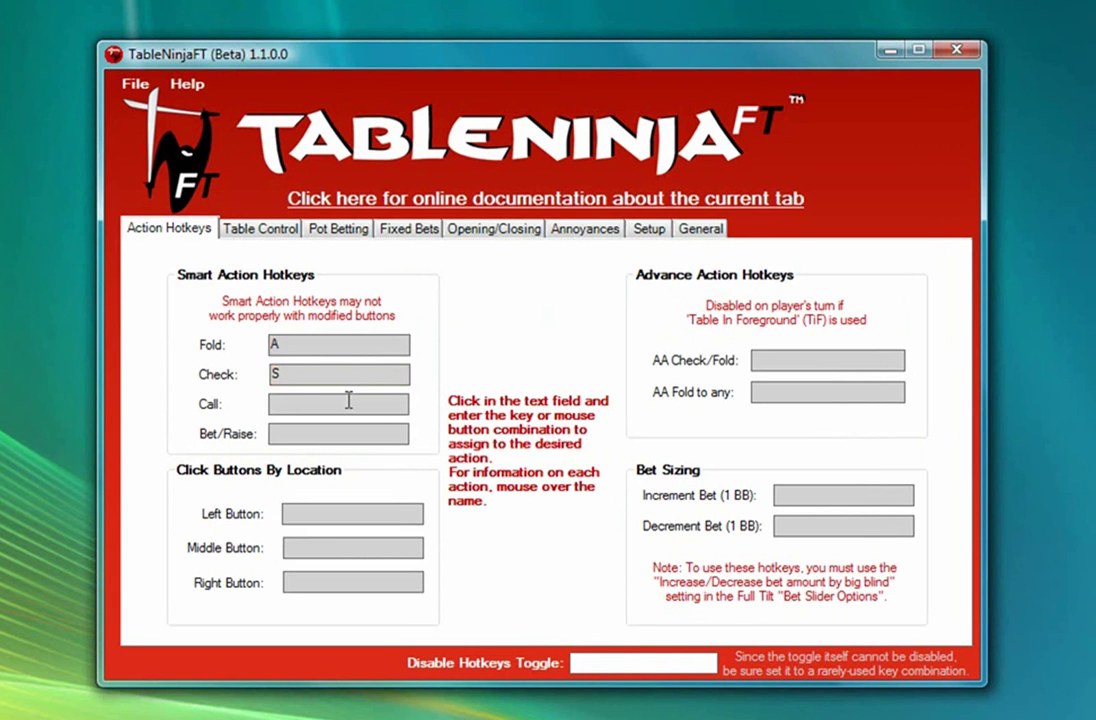
key("d")
left_click(335, 433)
key("f")
Step: Set the AA Check/Fold hotkey to the right mouse button, (M)Right
left_click(768, 361)
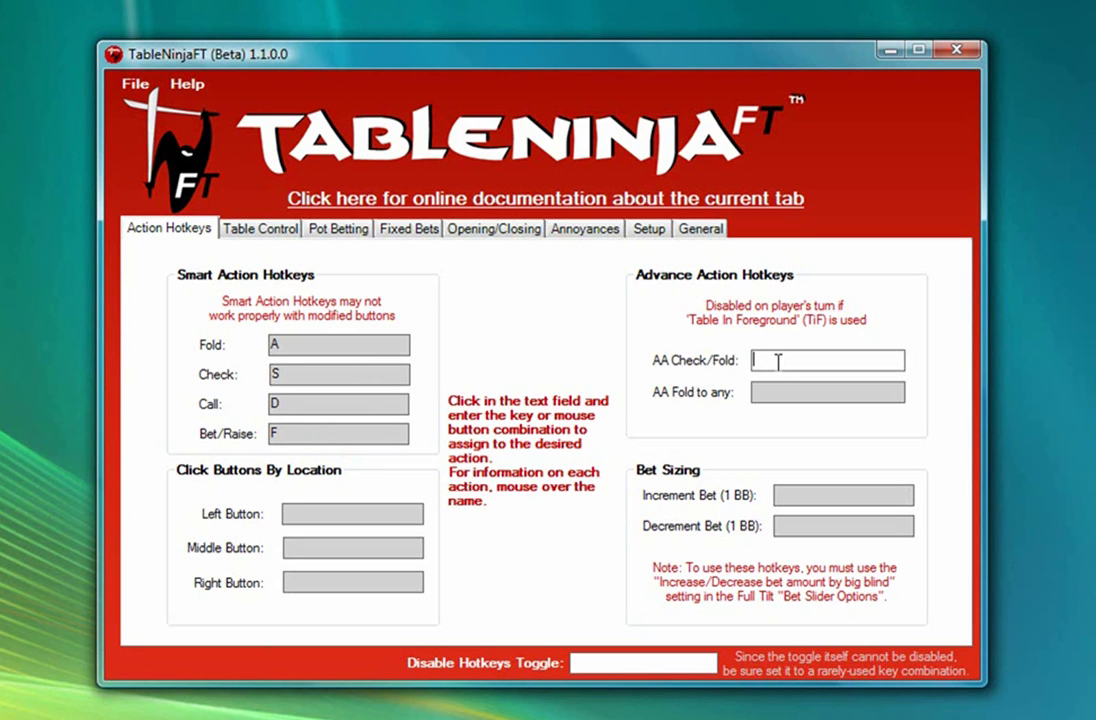
right_click(778, 362)
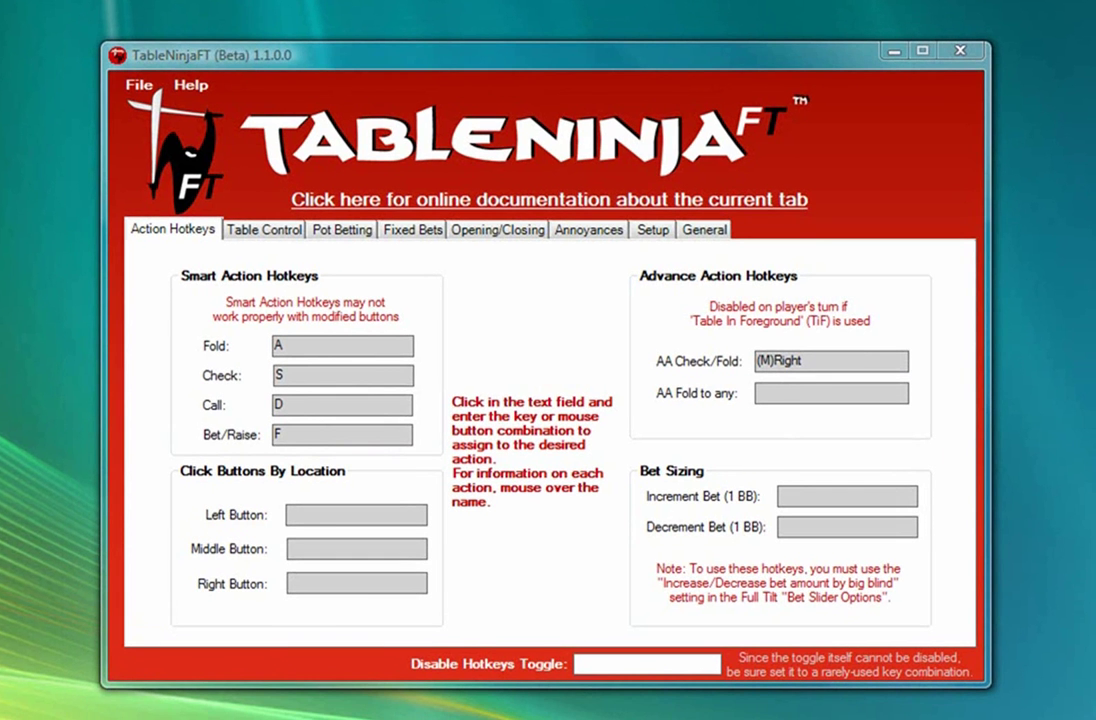
left_click(257, 236)
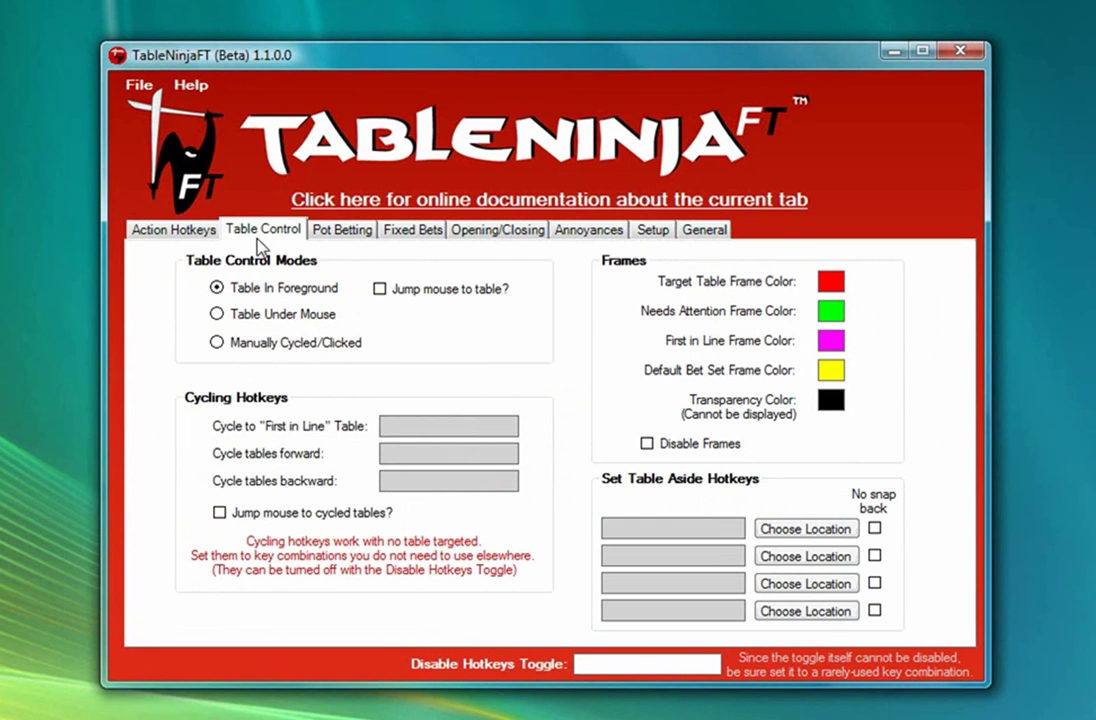
Step: Set the First in Line, cycle-forward and cycle-backward hotkeys to Oemtilde, F1 and F2
mouse_move(225, 288)
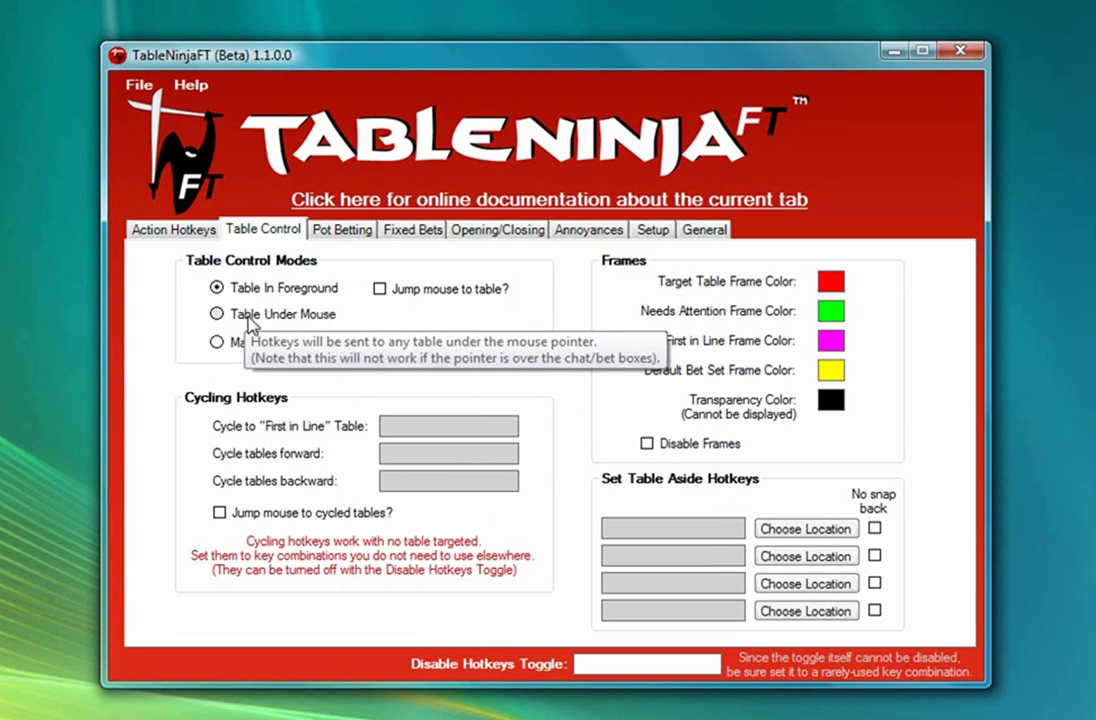
left_click(413, 427)
key("grave")
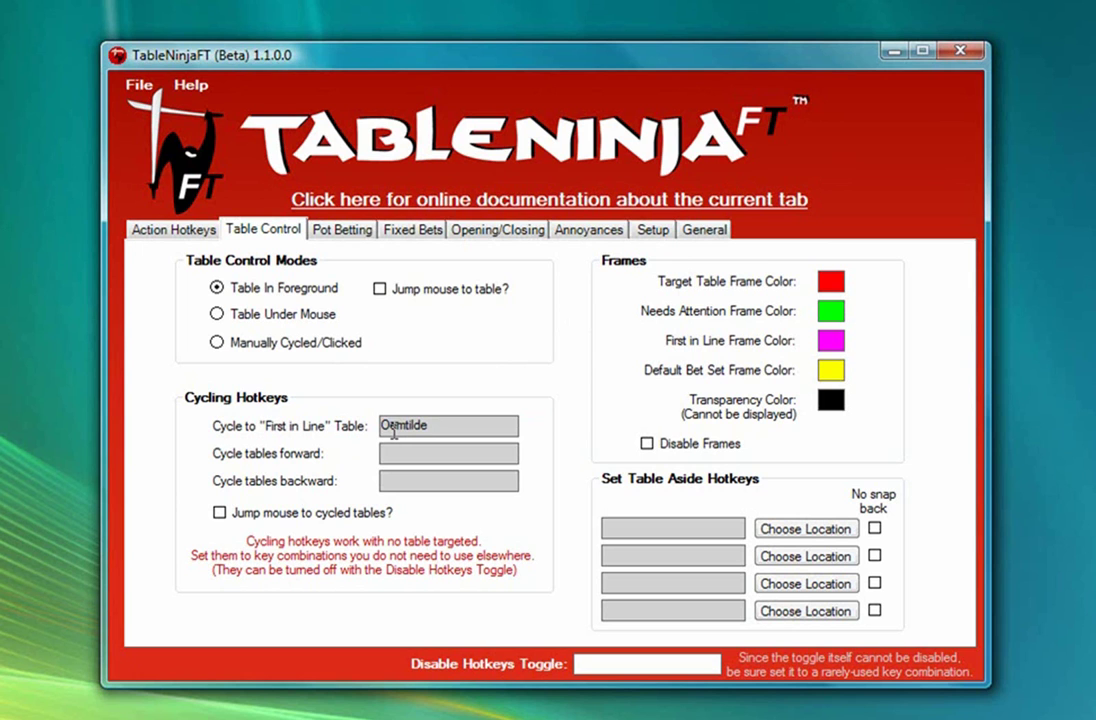
left_click(393, 454)
key("F1")
left_click(390, 479)
key("F2")
Step: Bind V as the first Set Table Aside hotkey and save its size and location
left_click(636, 529)
key("v")
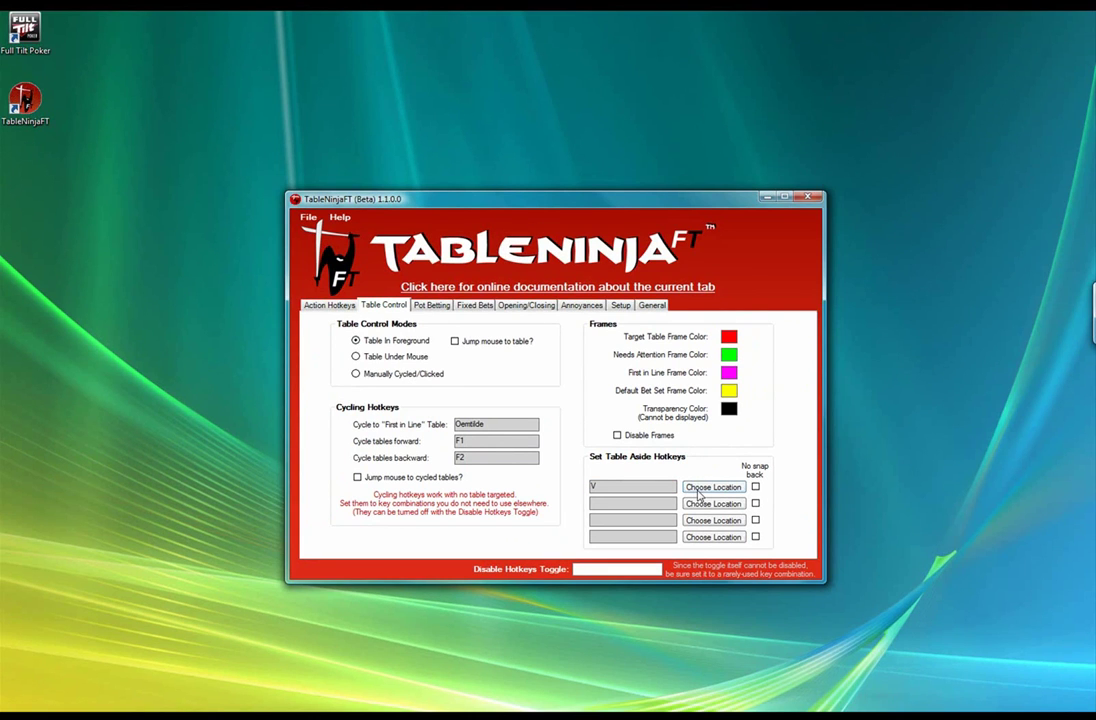
left_click(698, 490)
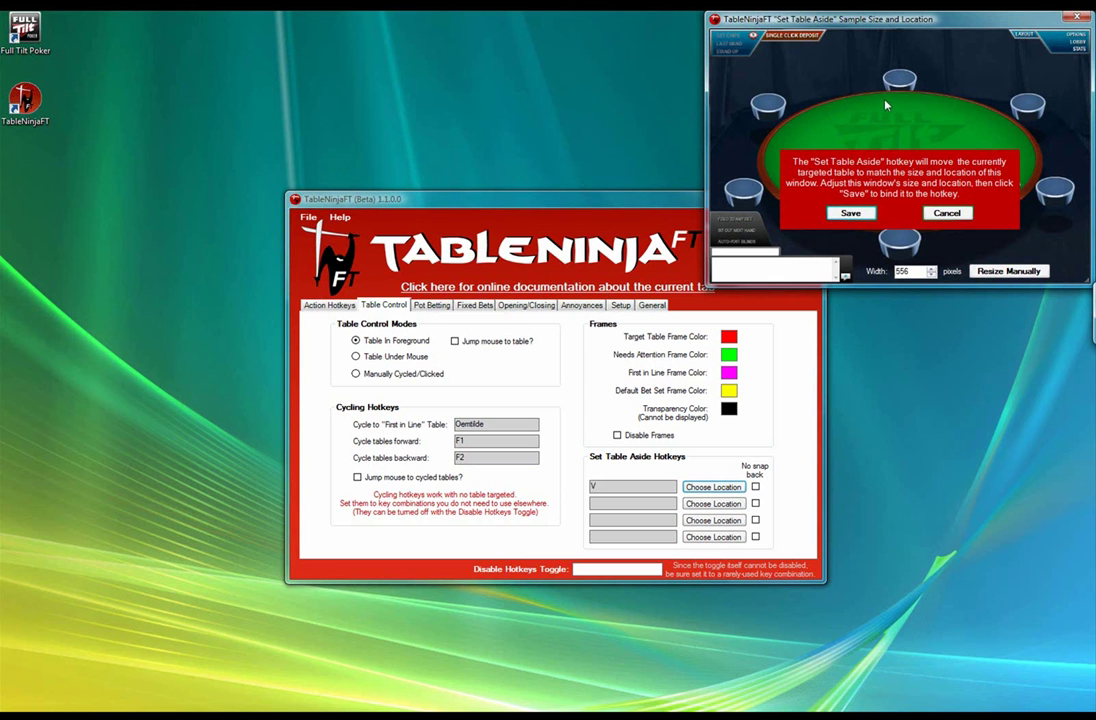
left_click(850, 214)
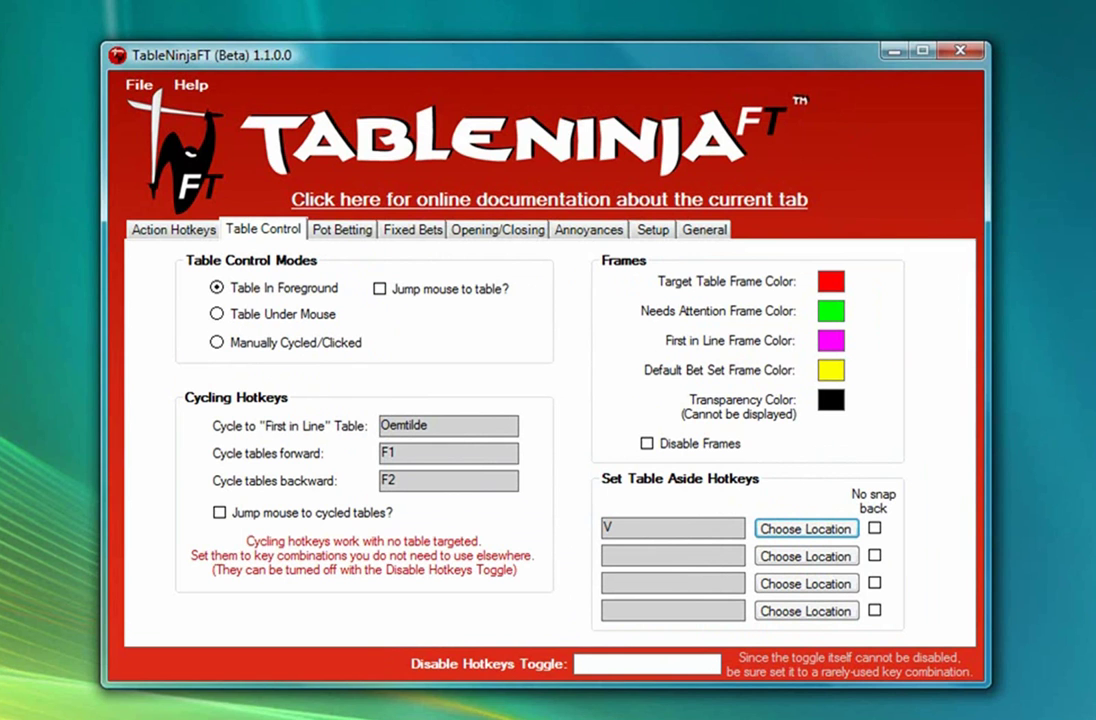
Step: Make pre-flop bets 3 big blinds plus 1 per limper on the Pot Betting tab
left_click(342, 233)
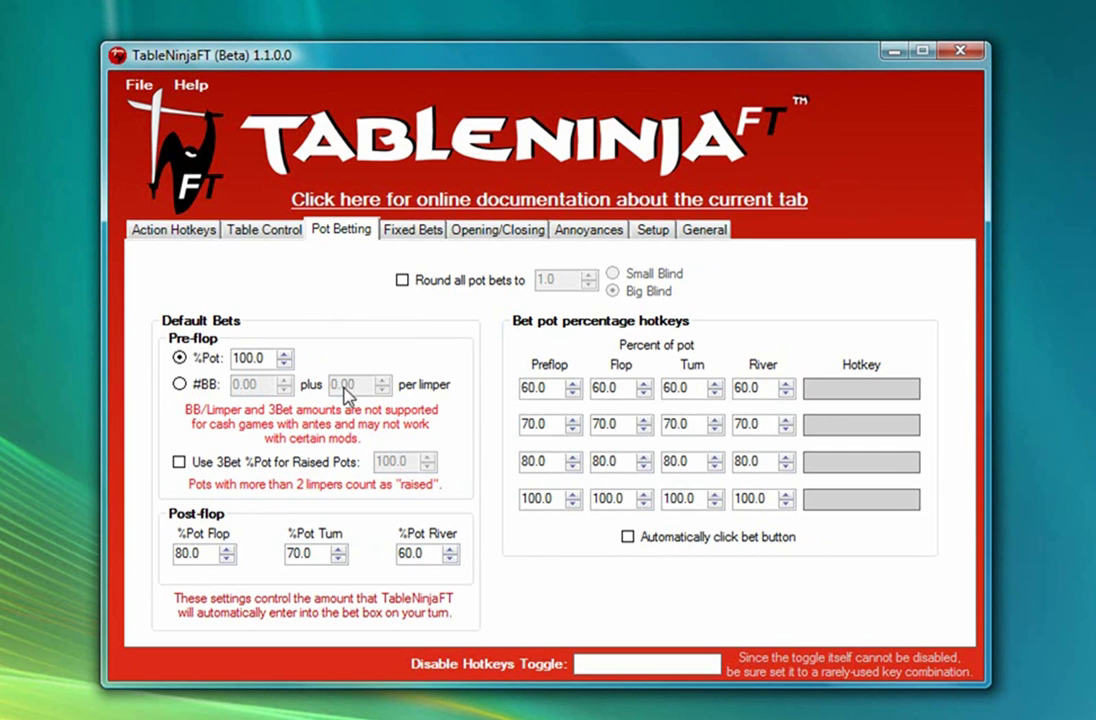
left_click(179, 384)
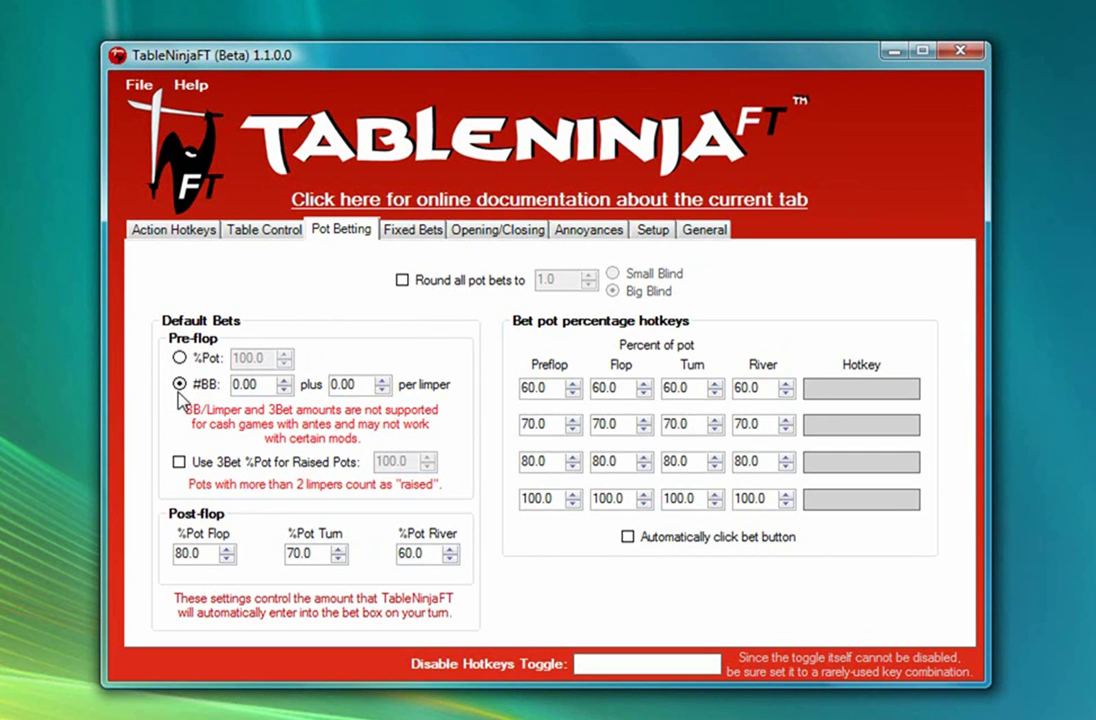
double_click(236, 386)
type("3")
double_click(334, 384)
type("1")
Step: Set raised-pot (3Bet) bets to 110% of the pot and round all pot bets
left_click(178, 462)
left_click_drag(376, 461, 391, 461)
type("110.0")
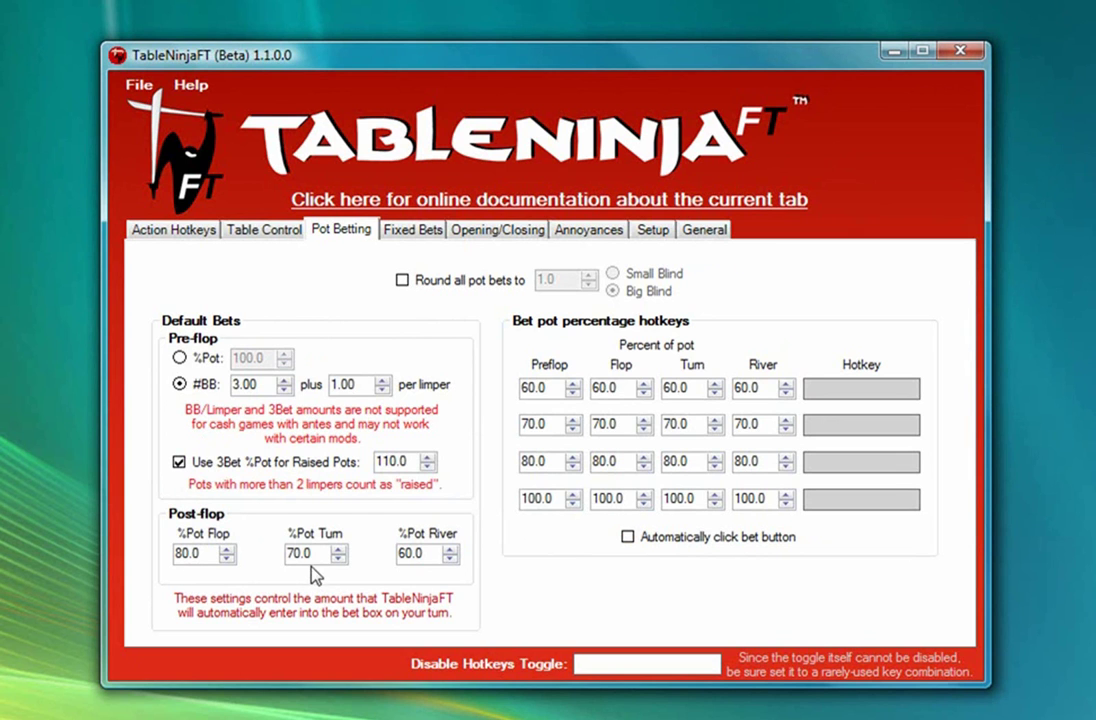
left_click(466, 282)
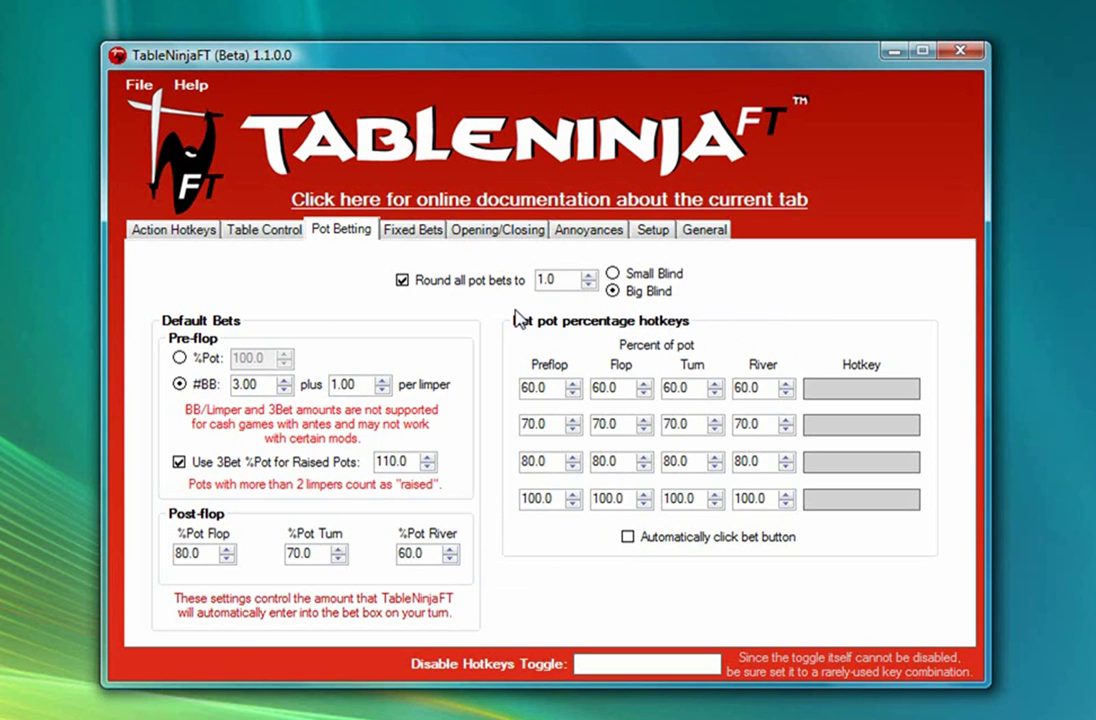
Step: Assign Space as the ALL IN! hotkey on the Fixed Bets tab
left_click(414, 240)
left_click(476, 300)
key("space")
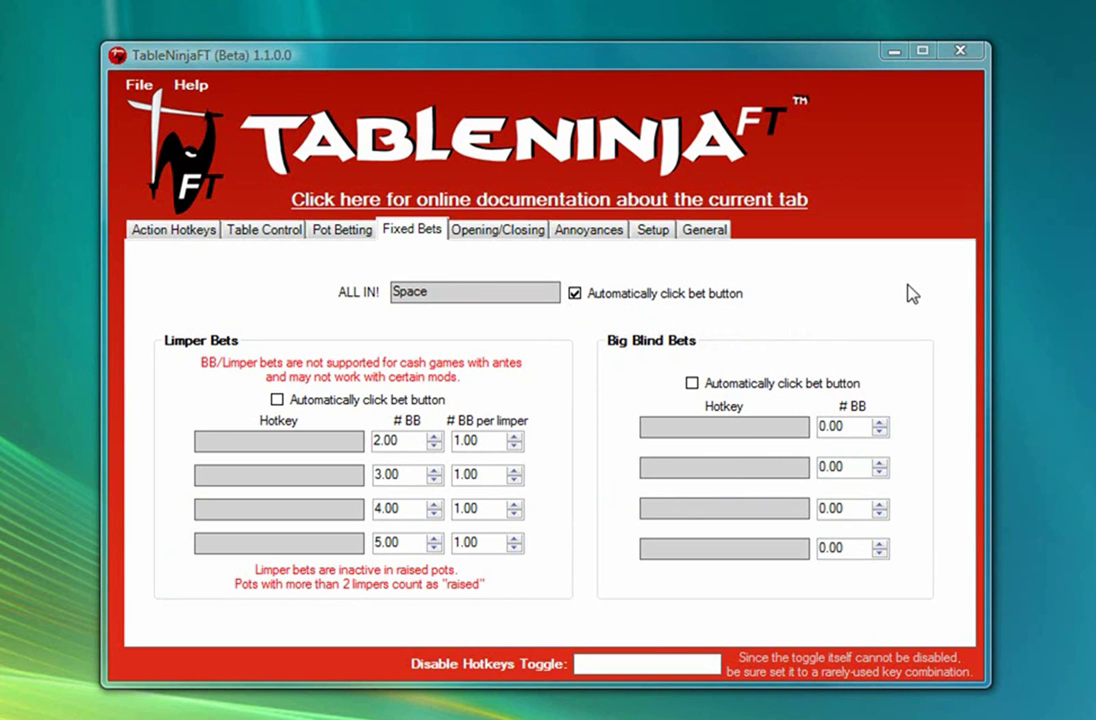
Step: On Opening/Closing, enable auto seating, buy-in, tournament registration, I'm Ready and lobby closing
left_click(501, 234)
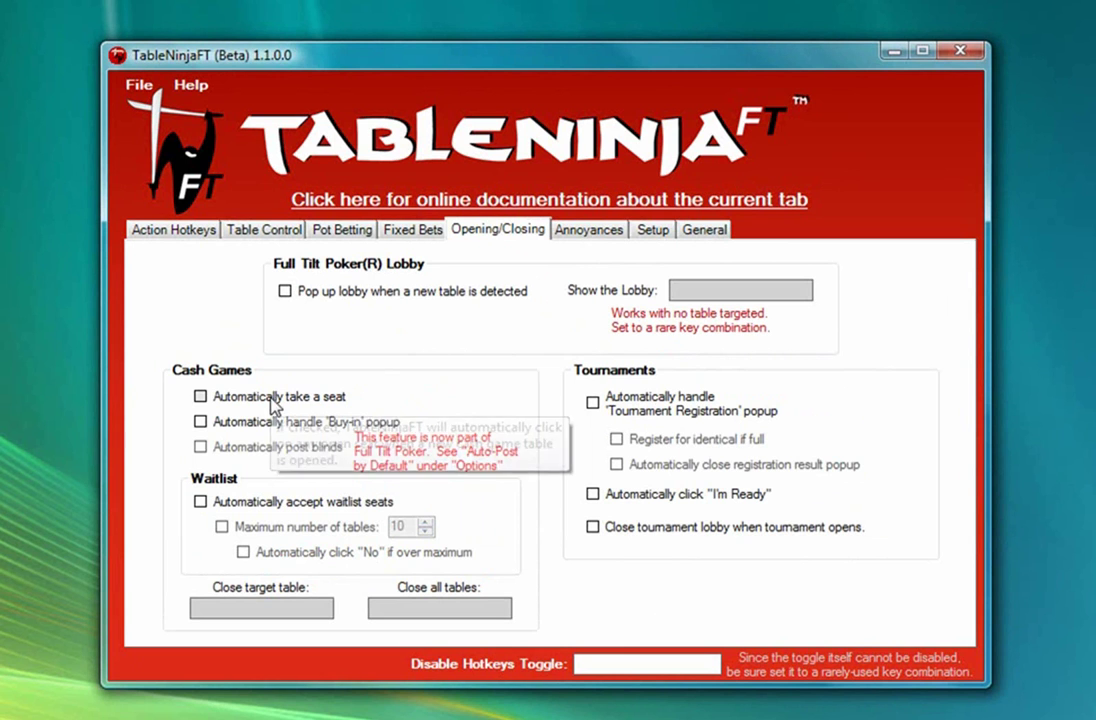
left_click(226, 400)
left_click(240, 428)
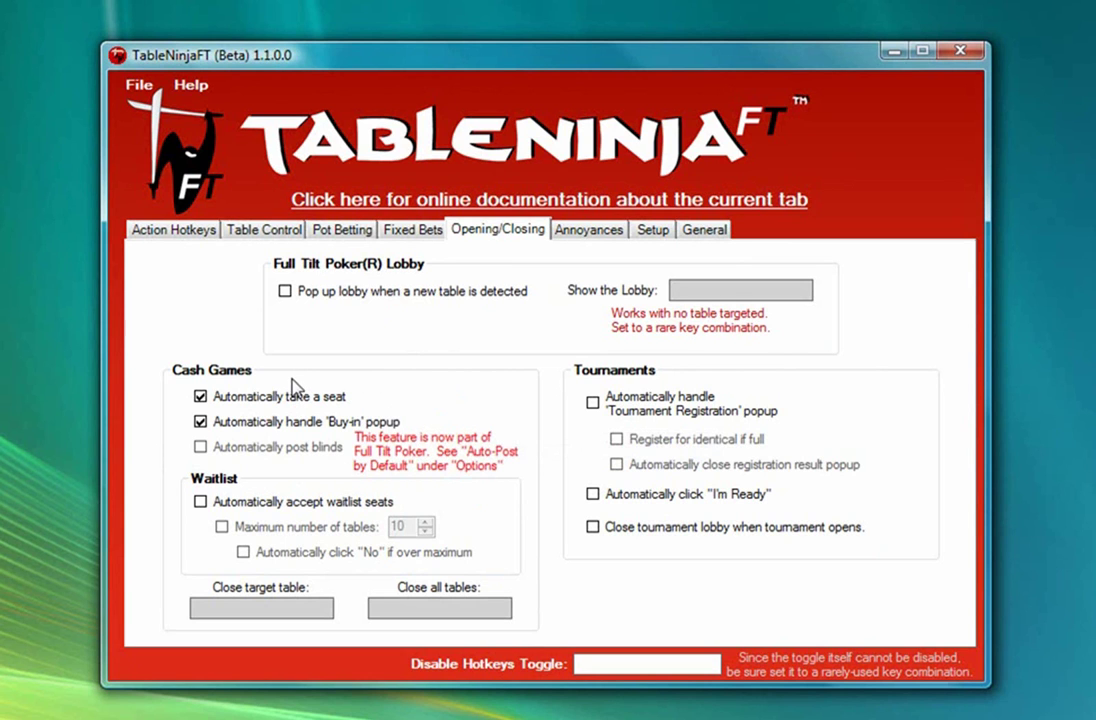
left_click(660, 420)
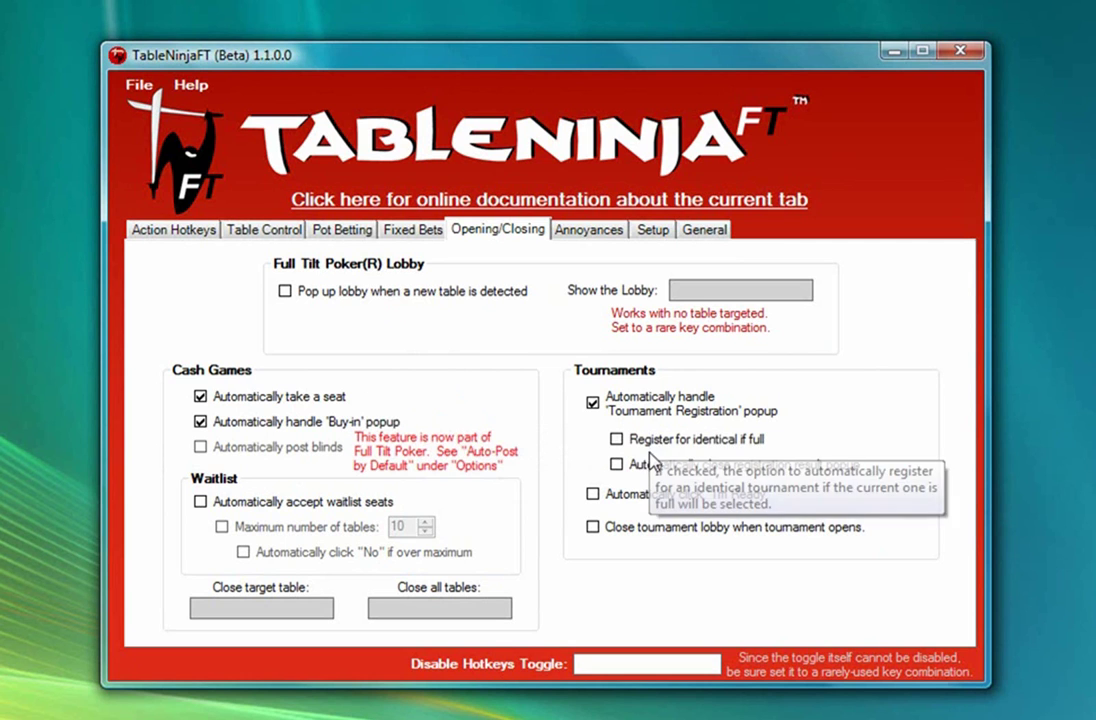
left_click(592, 494)
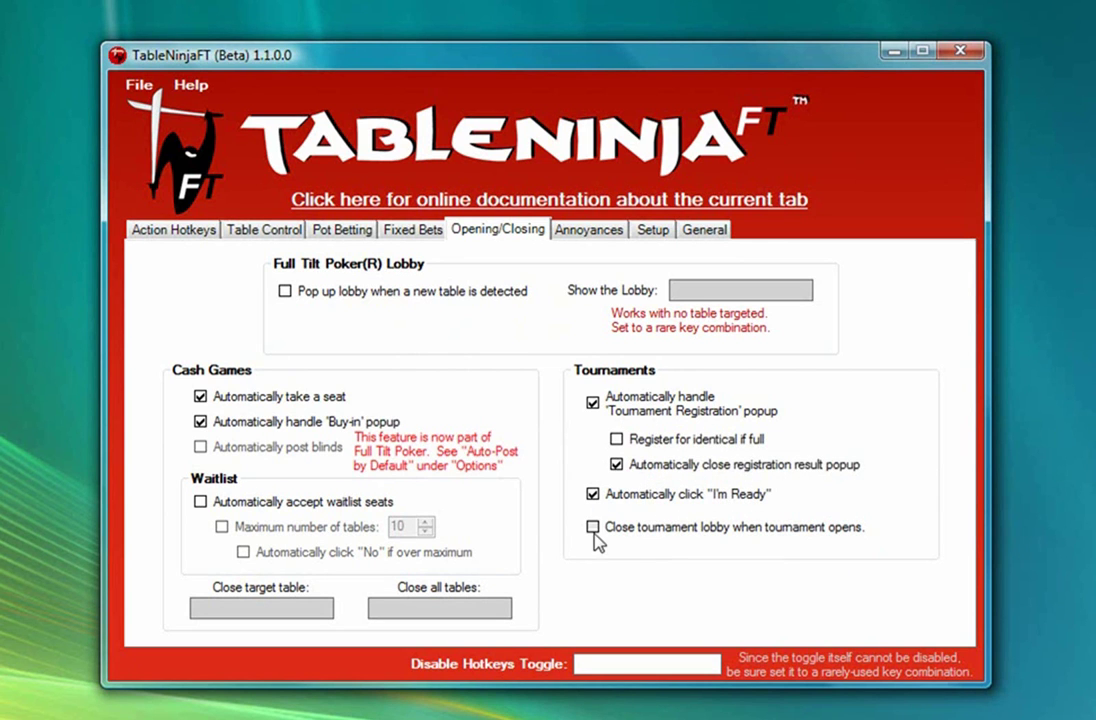
left_click(593, 530)
Step: Bind Close all tables to <ctrl>-Up and bring up the Annoyances options
mouse_move(738, 508)
left_click(478, 612)
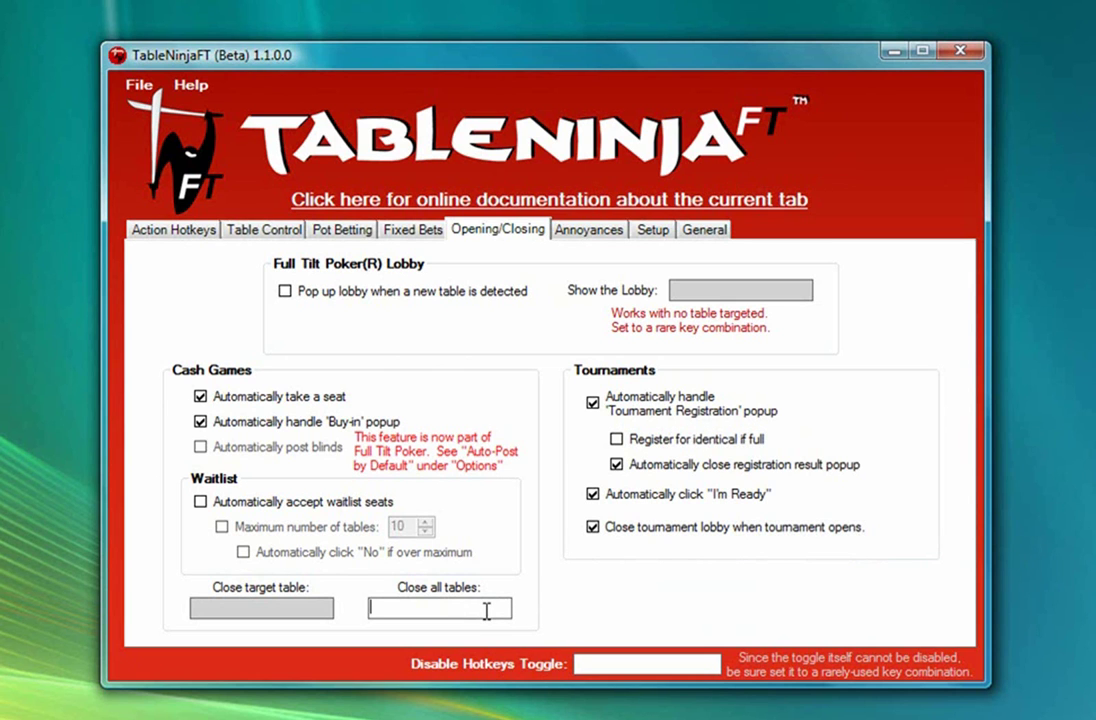
key("ctrl+Up")
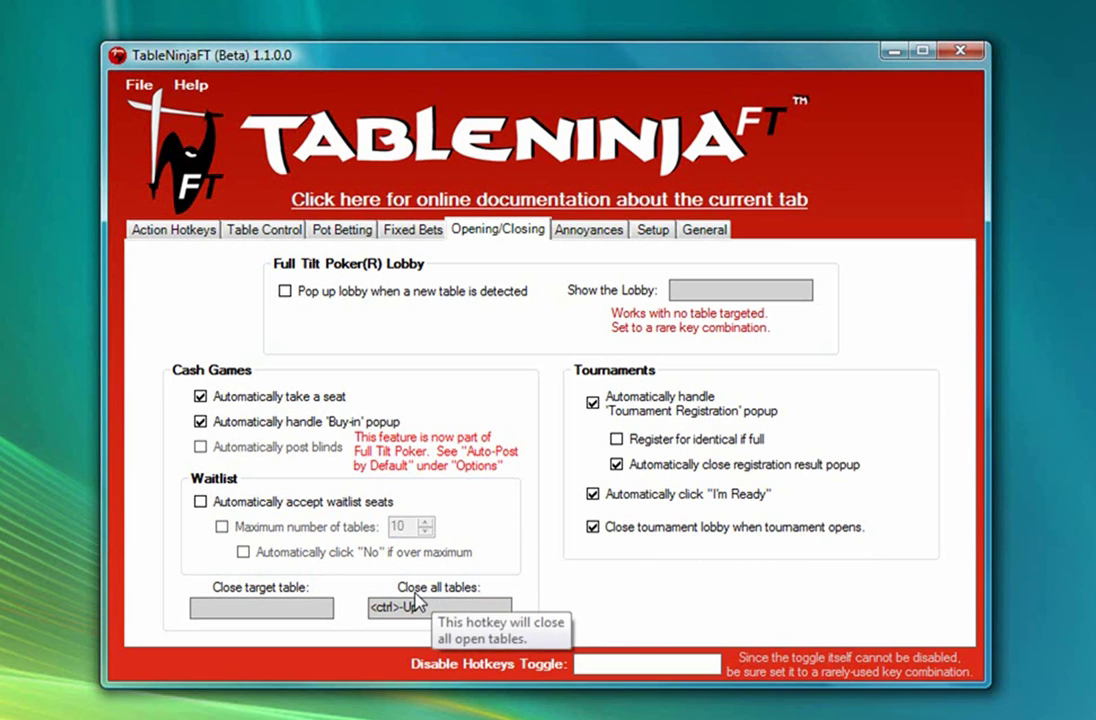
left_click(580, 235)
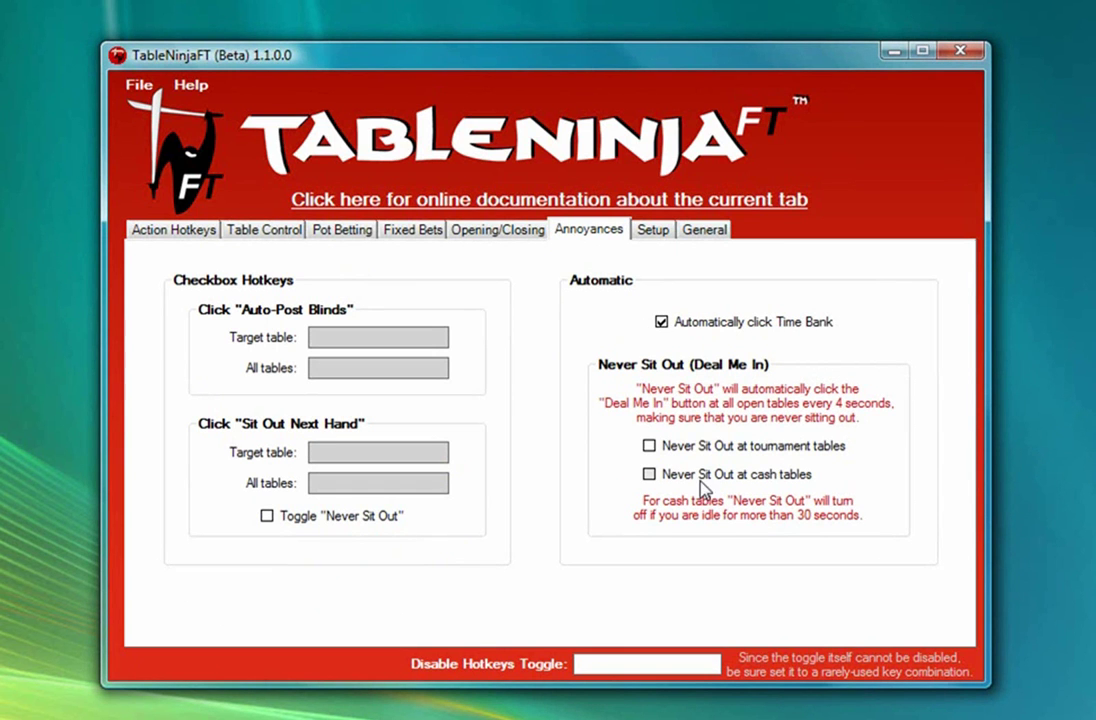
Step: Tick Never Sit Out for both tournament tables and cash tables
left_click(668, 447)
left_click(683, 475)
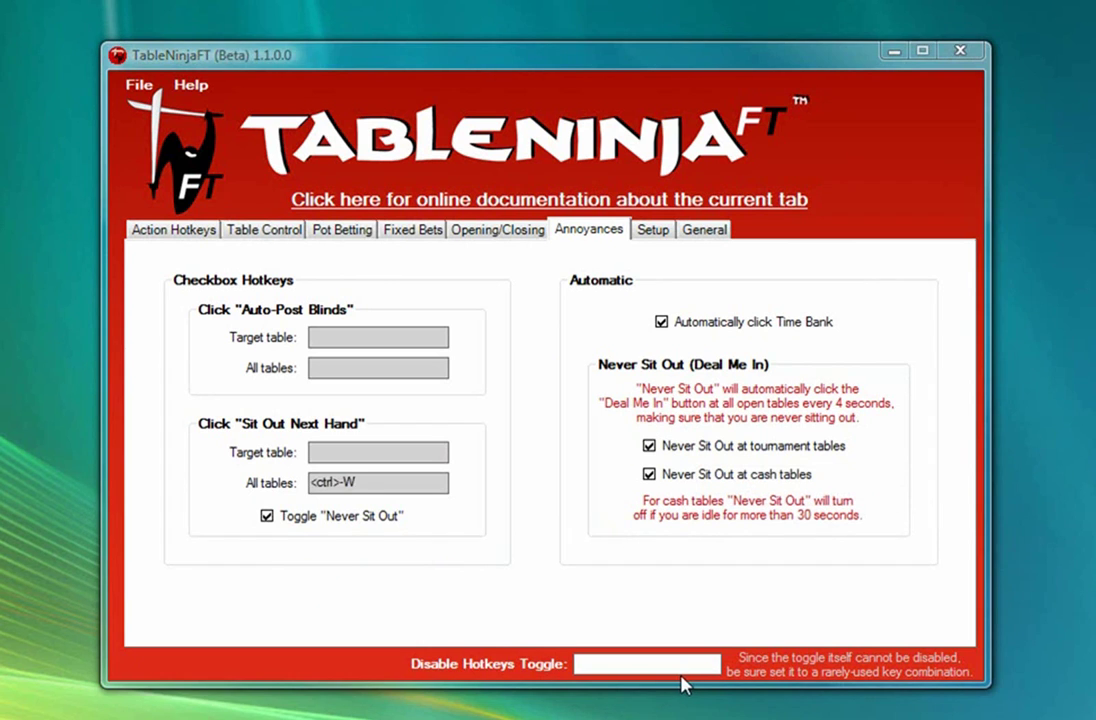
Step: Set Escape as the Disable Hotkeys Toggle, then test it by turning hotkeys off and back on
left_click(673, 663)
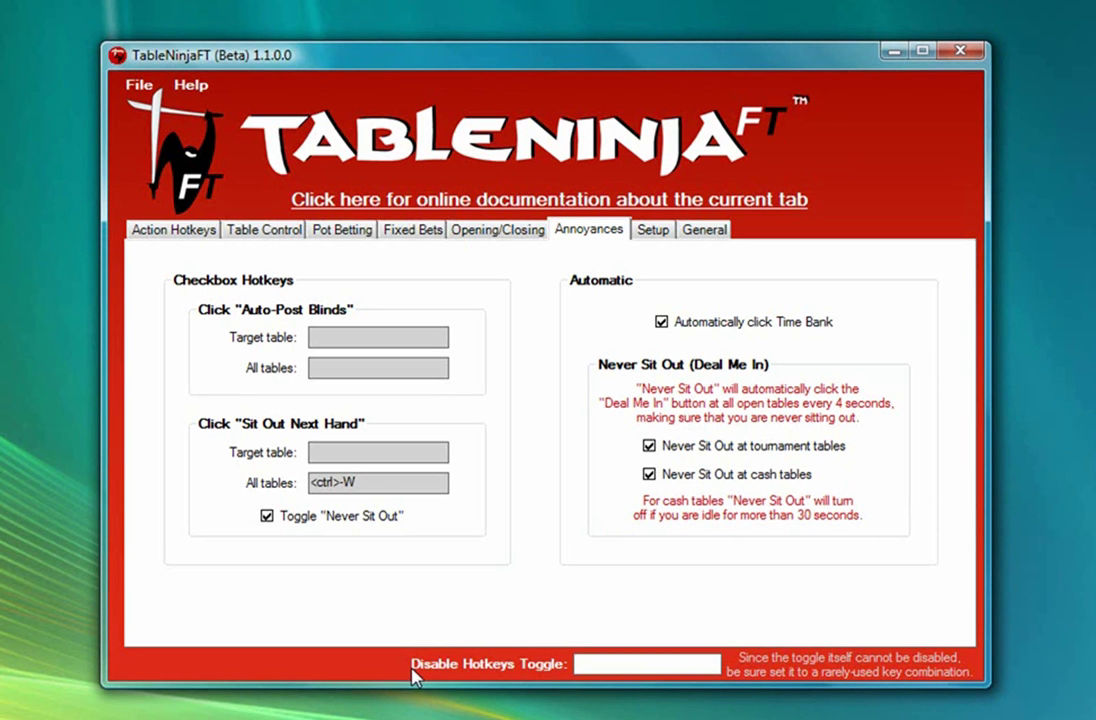
key("Escape")
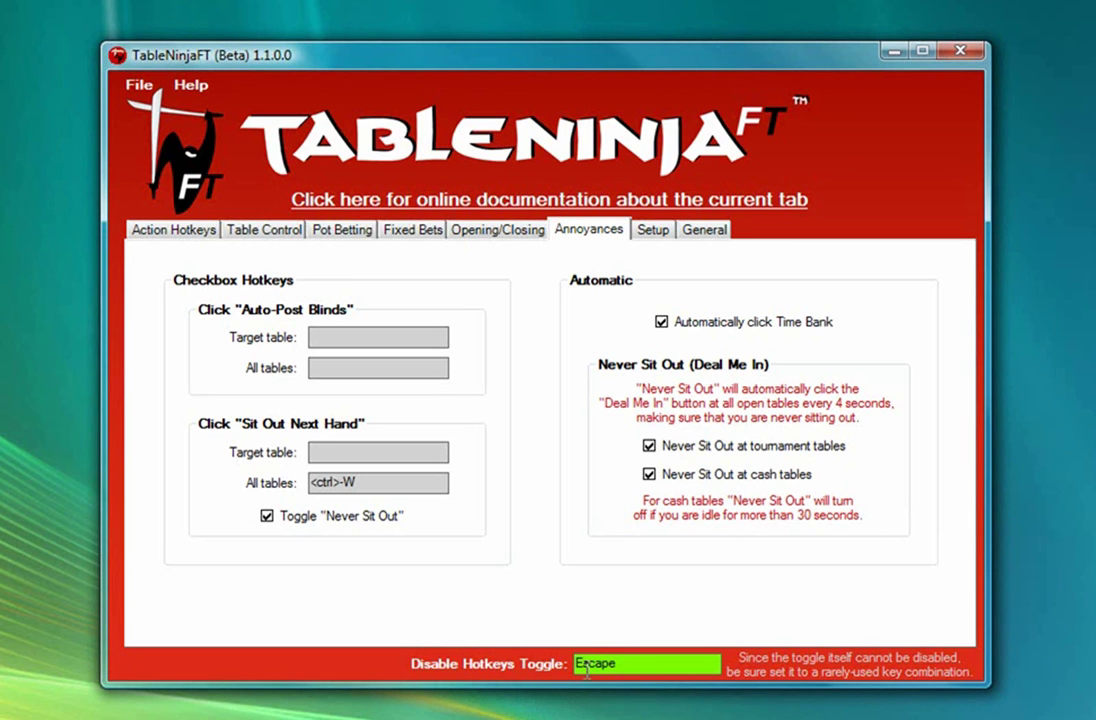
key("Escape")
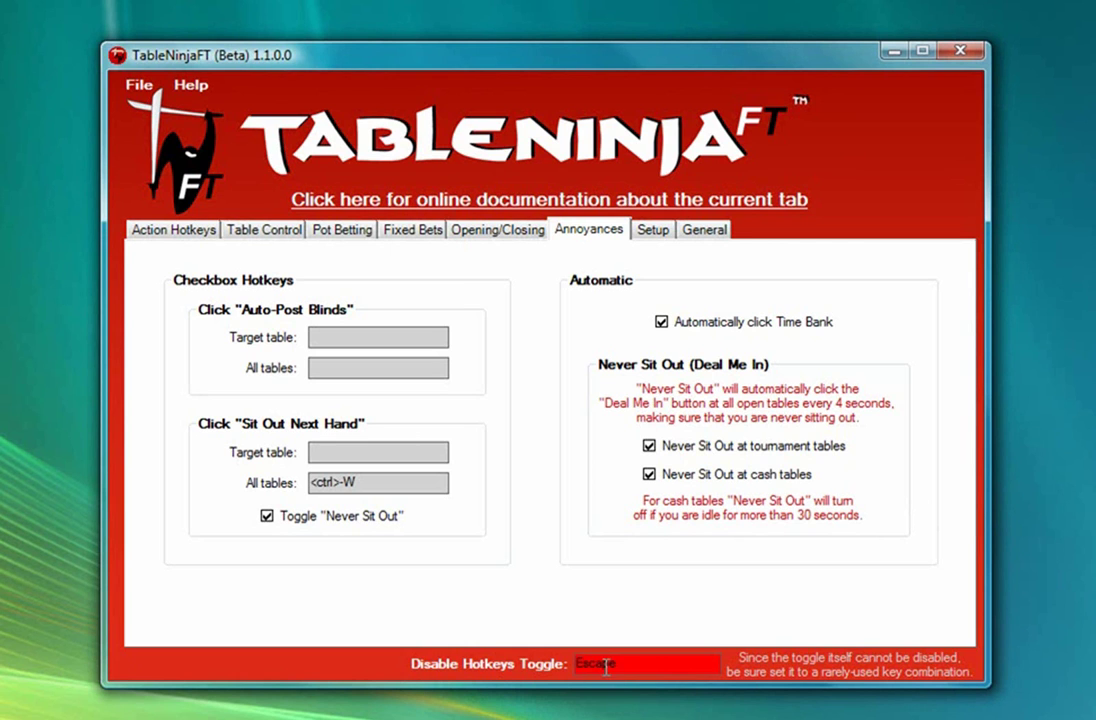
key("Escape")
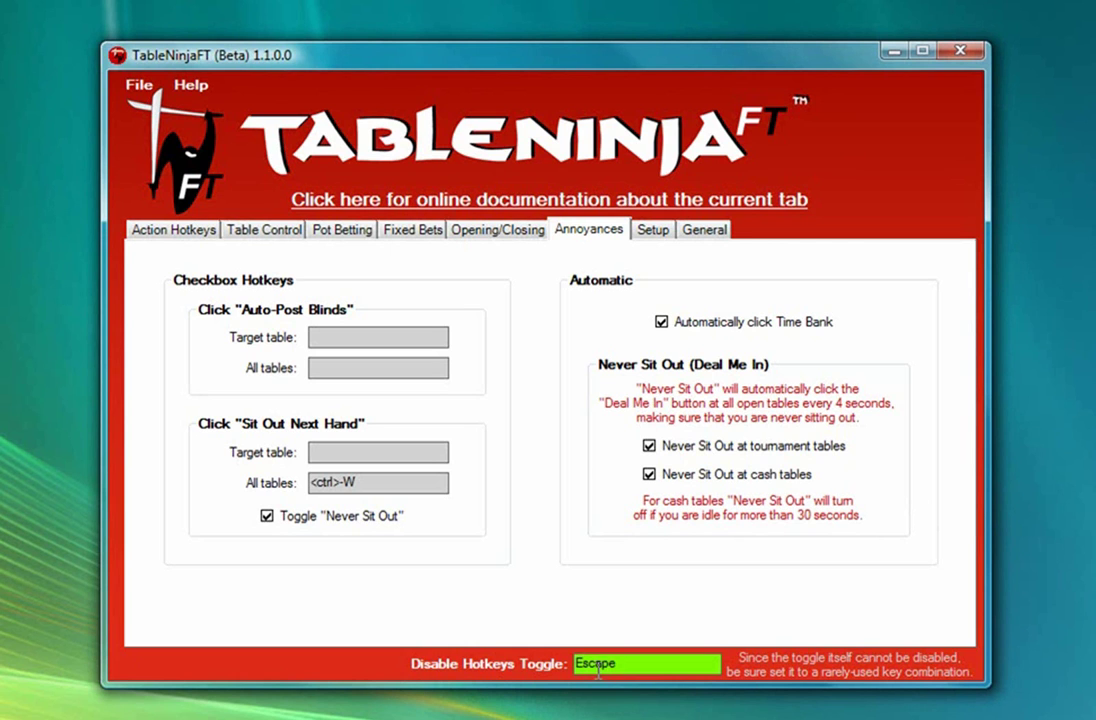